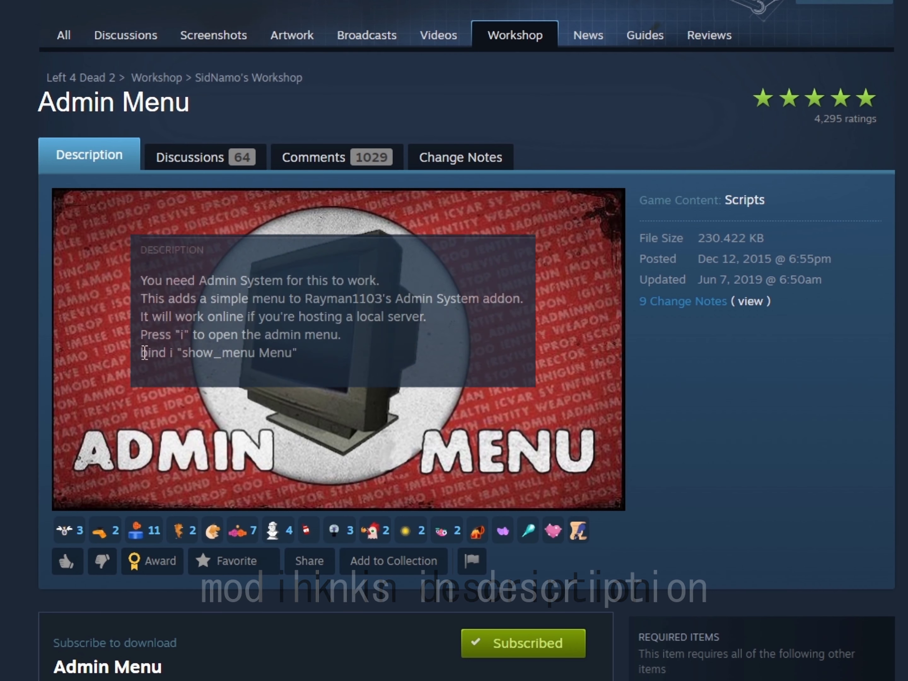
- Open HLAE's Custom Loader from the Tools > Developer menu
{"action": "left_click_drag", "start_coordinate": [140, 349], "coordinate": [306, 373]}
{"action": "left_click", "coordinate": [341, 369]}
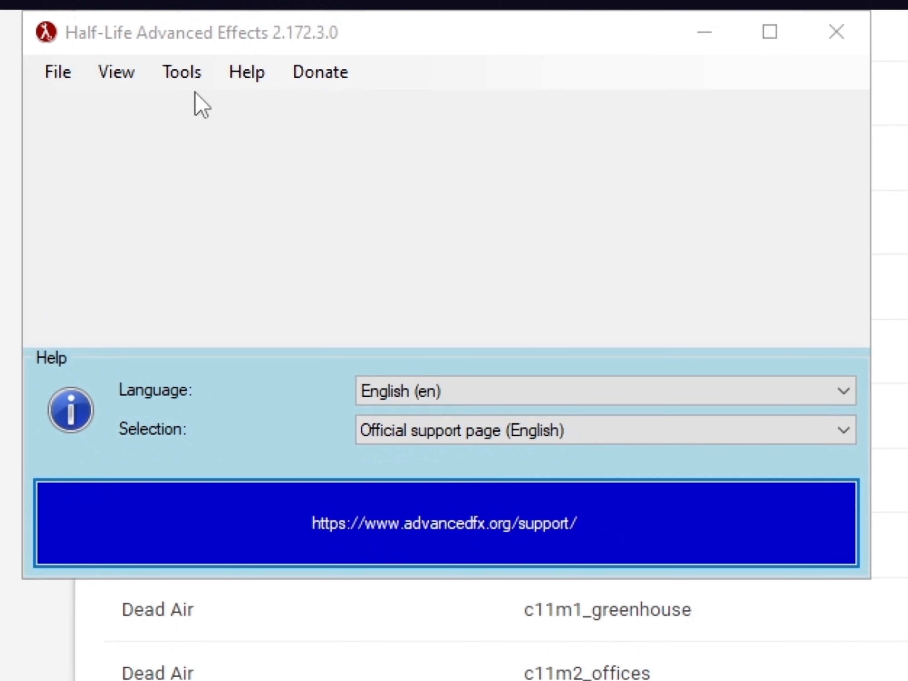
{"action": "left_click", "coordinate": [187, 83]}
{"action": "mouse_move", "coordinate": [253, 207]}
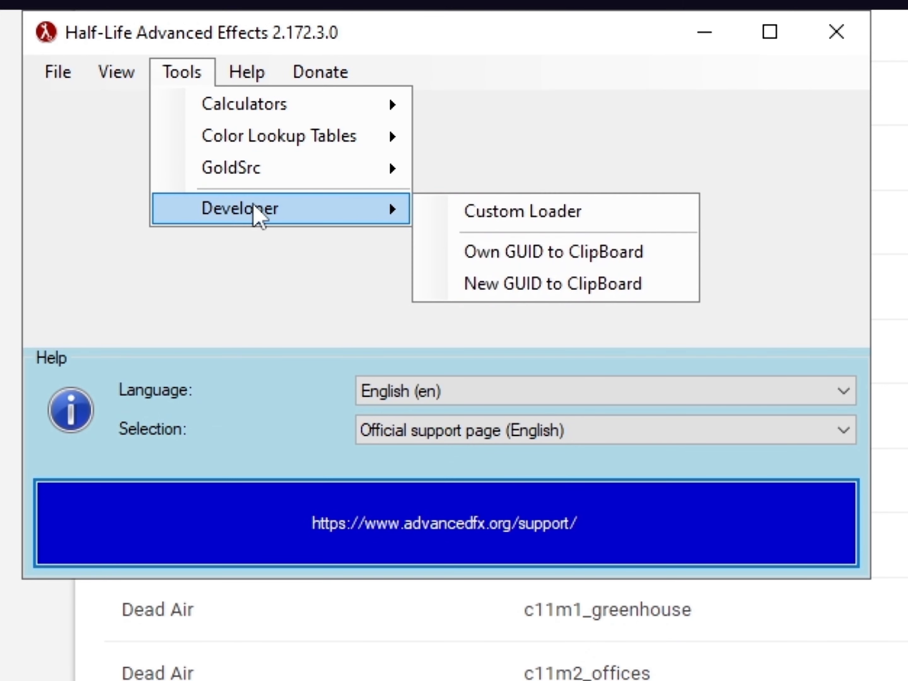
{"action": "left_click", "coordinate": [428, 211]}
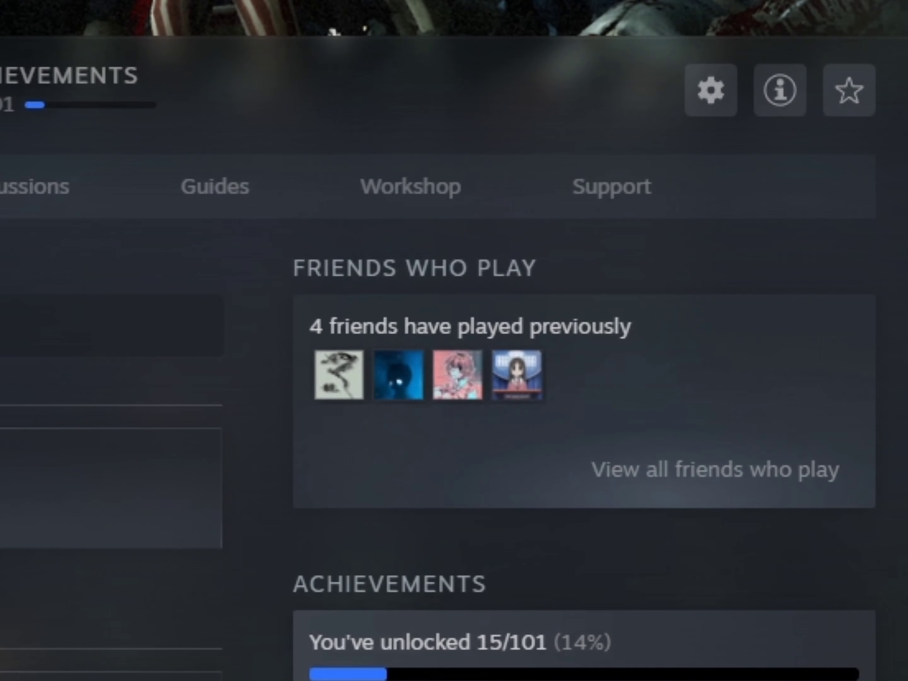
- Browse Left 4 Dead 2's local files in Steam and select the install folder path
{"action": "left_click", "coordinate": [709, 89]}
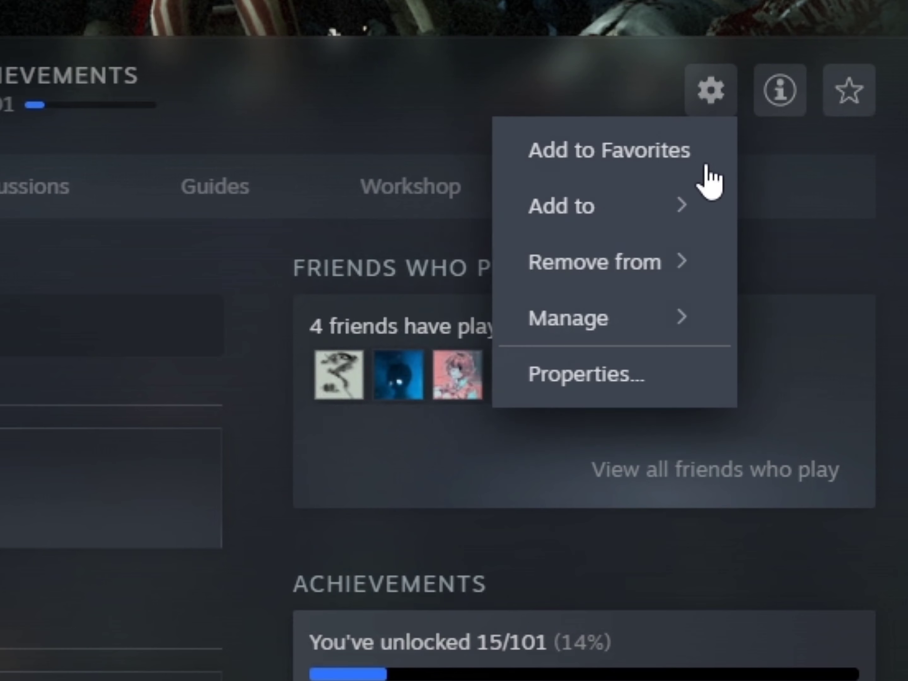
{"action": "mouse_move", "coordinate": [666, 325]}
{"action": "left_click", "coordinate": [467, 375]}
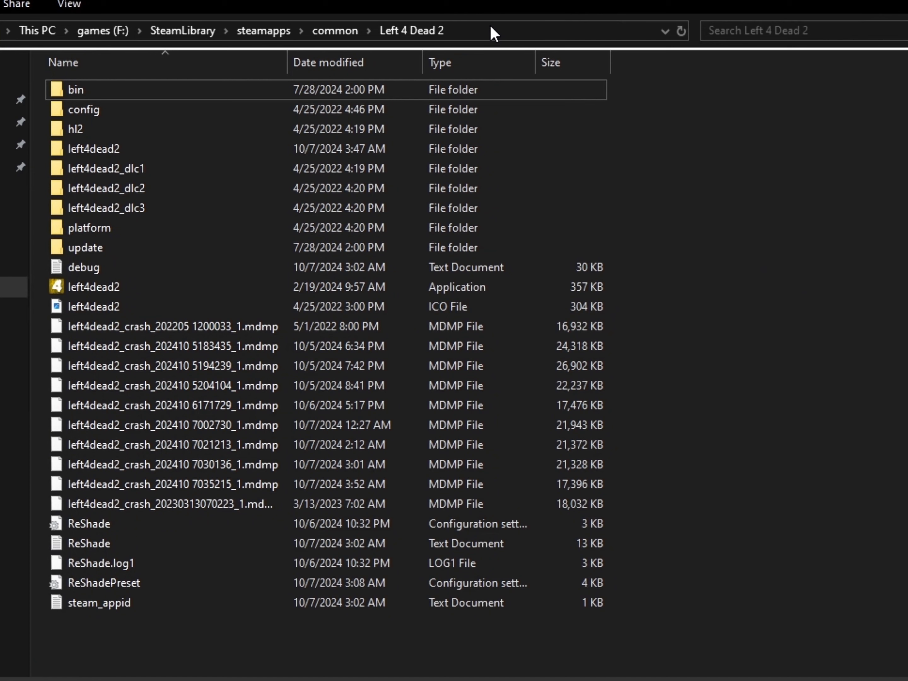
{"action": "left_click", "coordinate": [490, 26]}
{"action": "key", "text": "ctrl+c"}
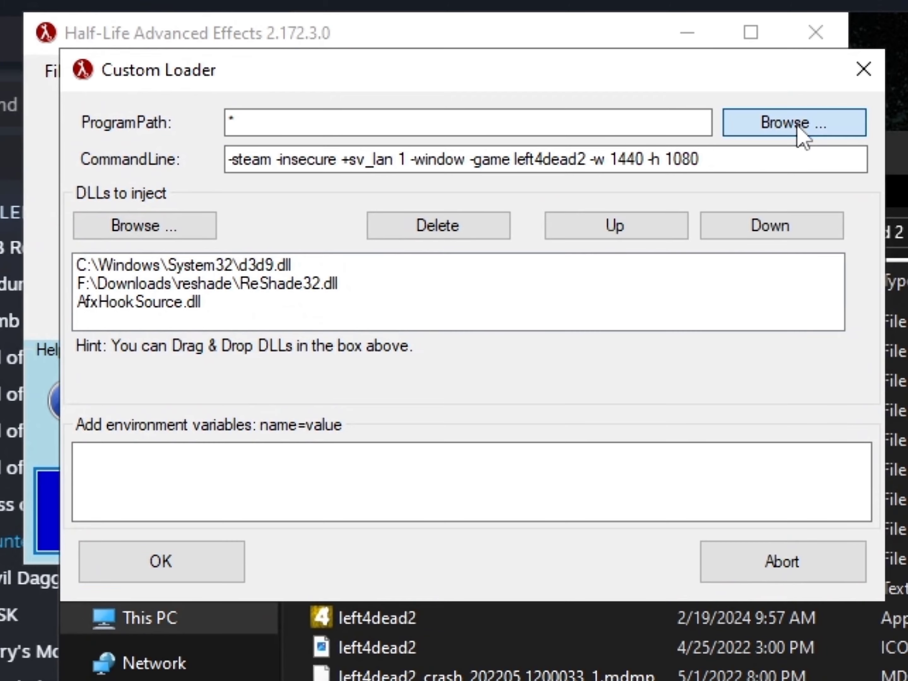
- Set the loader's program path to left4dead2.exe and the command-line width to 1920
{"action": "left_click", "coordinate": [798, 128]}
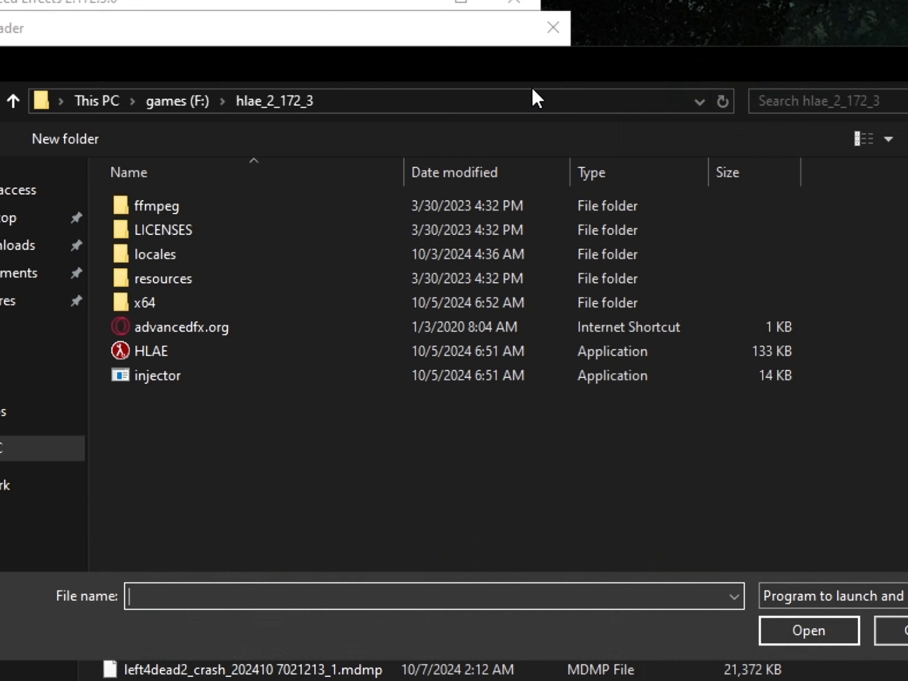
{"action": "left_click", "coordinate": [522, 101]}
{"action": "key", "text": "ctrl+v"}
{"action": "key", "text": "Return"}
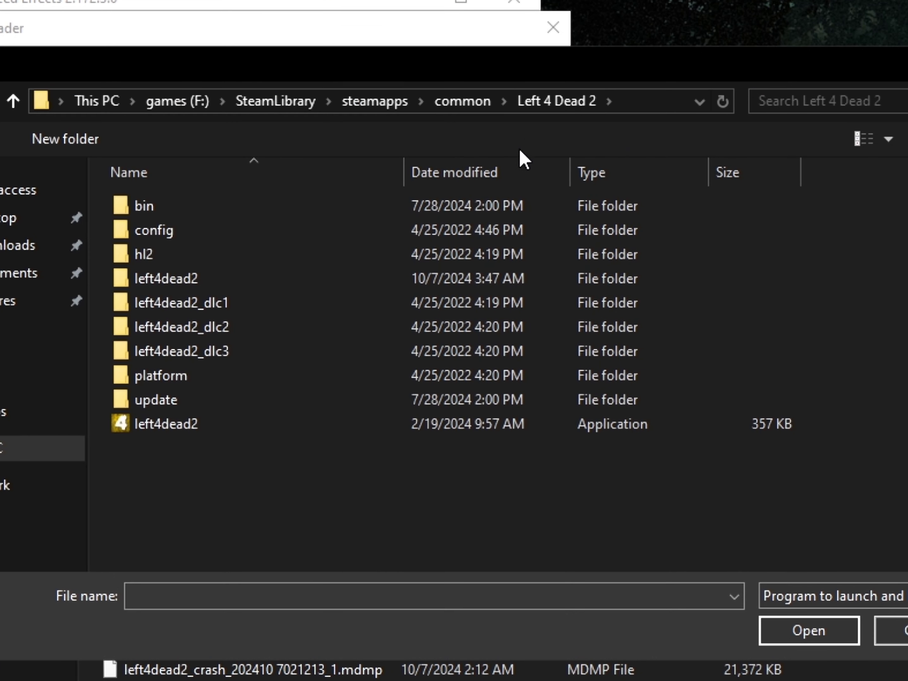
{"action": "left_click", "coordinate": [197, 429]}
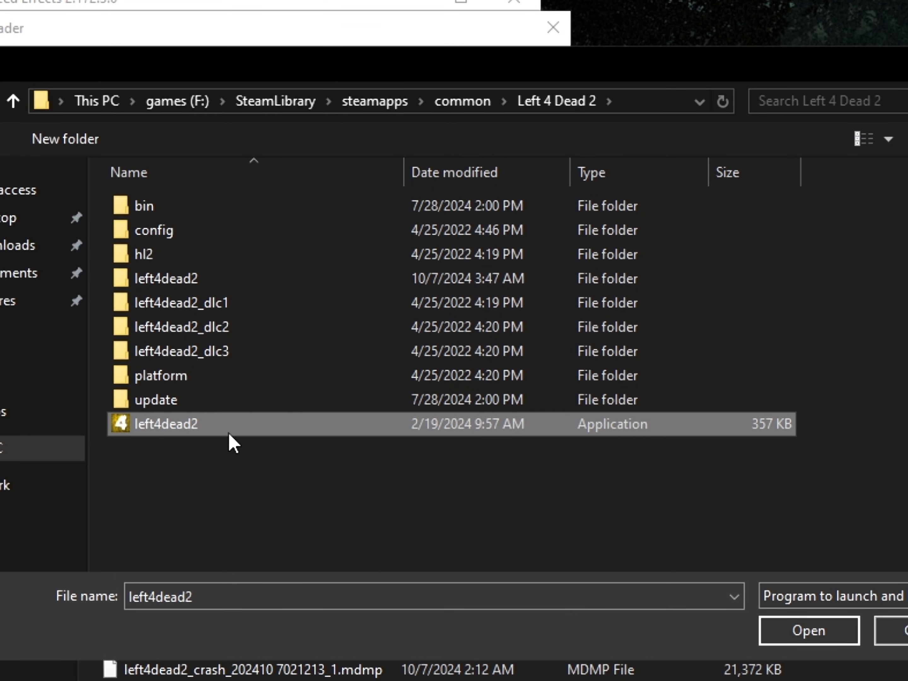
{"action": "left_click", "coordinate": [792, 630]}
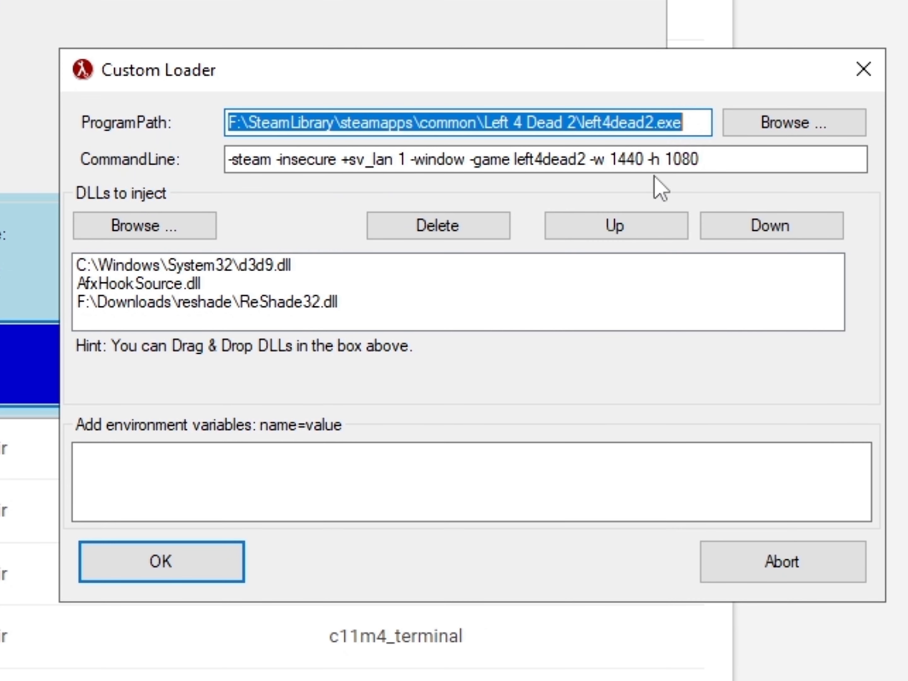
{"action": "double_click", "coordinate": [639, 160]}
{"action": "type", "text": "1920"}
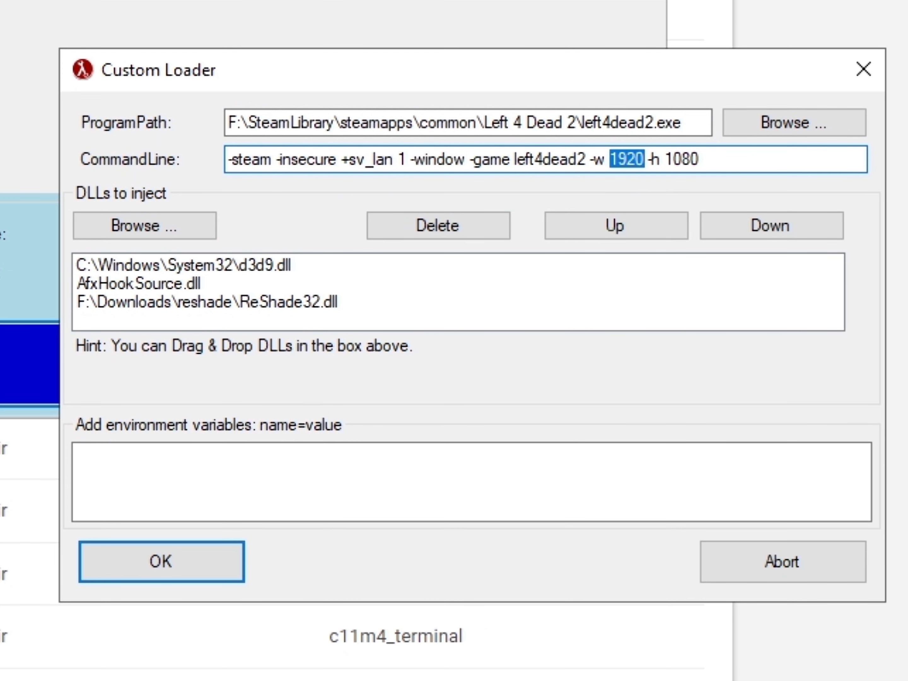
- Remove AfxHookSource.dll from the inject list and re-add it from the HLAE folder
{"action": "left_click", "coordinate": [206, 284]}
{"action": "left_click", "coordinate": [395, 237]}
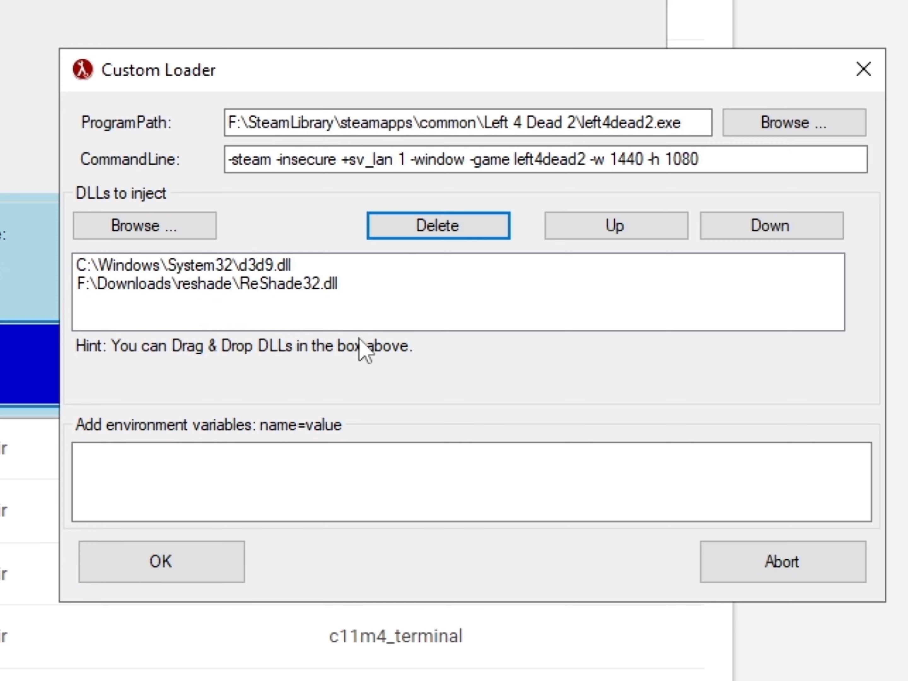
{"action": "left_click", "coordinate": [177, 232]}
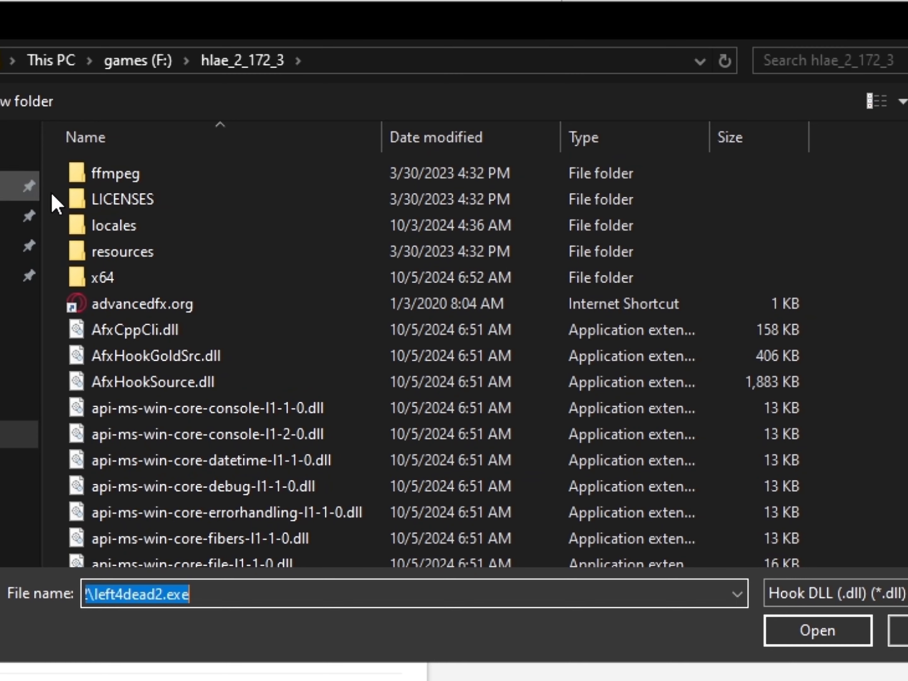
{"action": "left_click", "coordinate": [263, 390]}
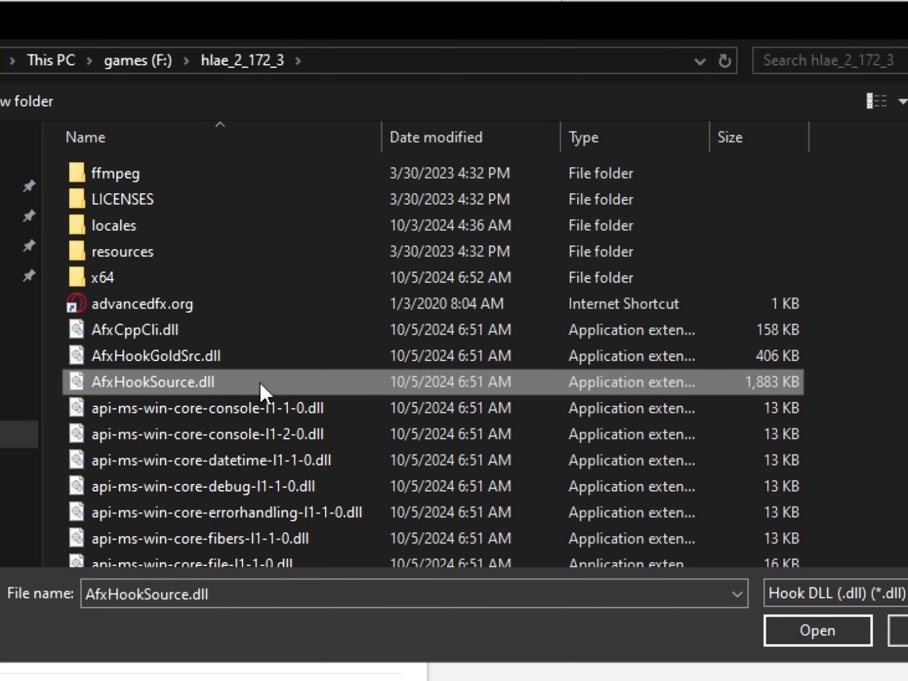
{"action": "left_click", "coordinate": [793, 633]}
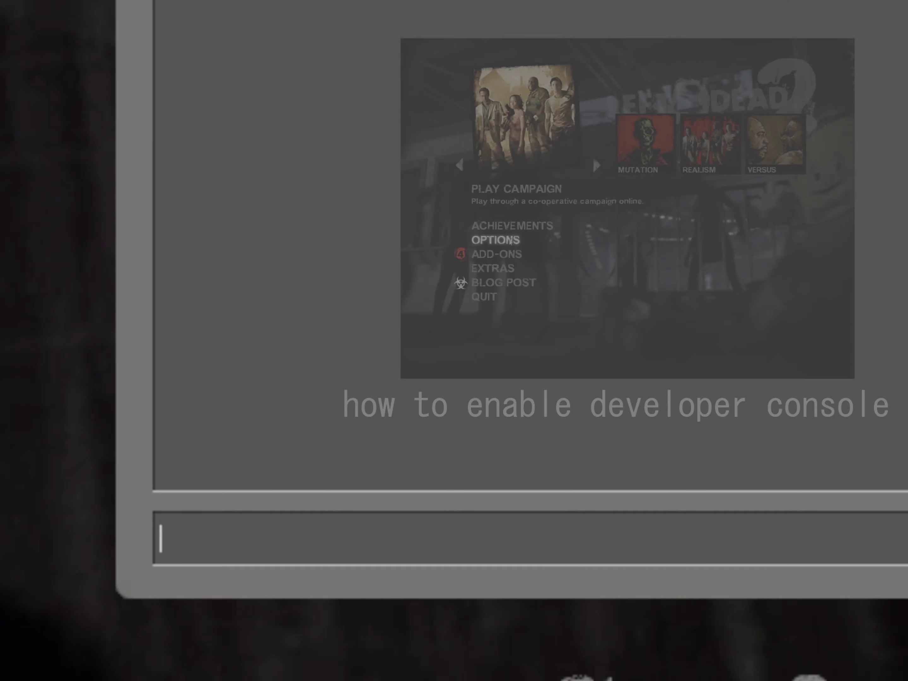
- Run sv_cheats 1 and enter hostname "videogameslol" in the console
{"action": "type", "text": "sv_chea"}
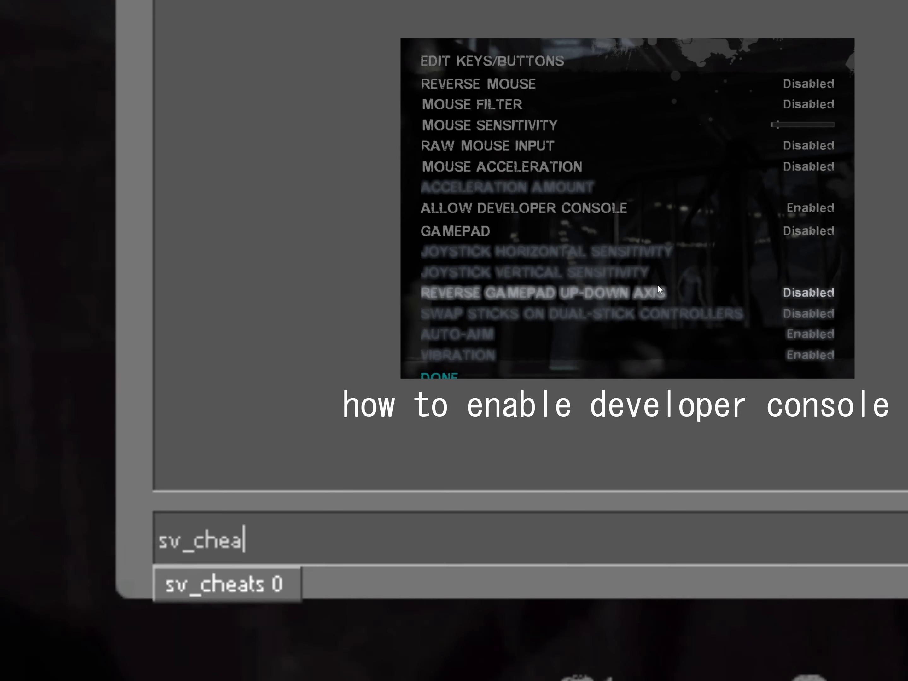
{"action": "type", "text": "ts 1"}
{"action": "key", "text": "Return"}
{"action": "type", "text": "hos"}
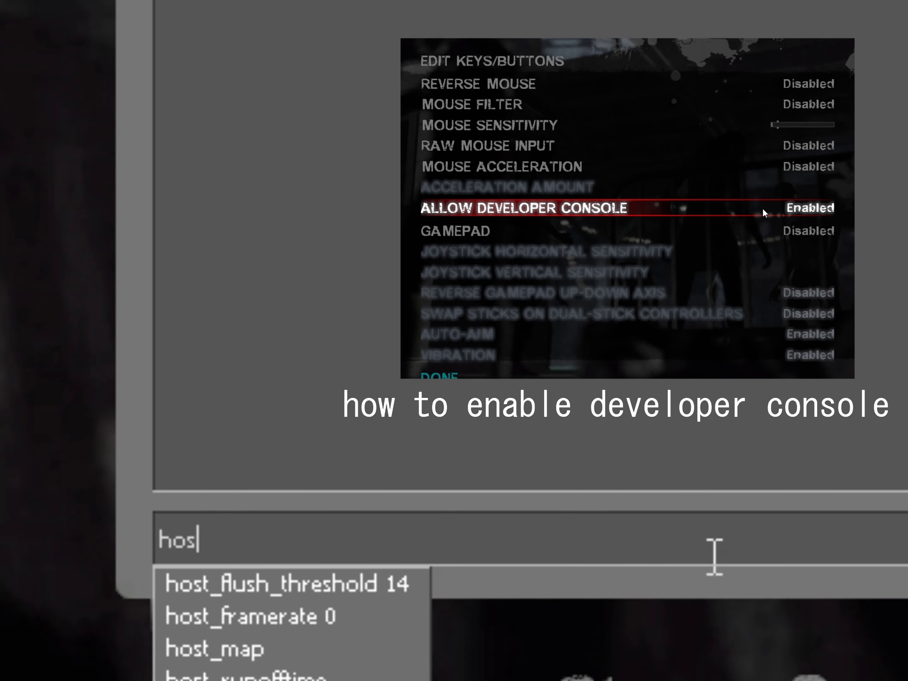
{"action": "type", "text": "tname \"vid"}
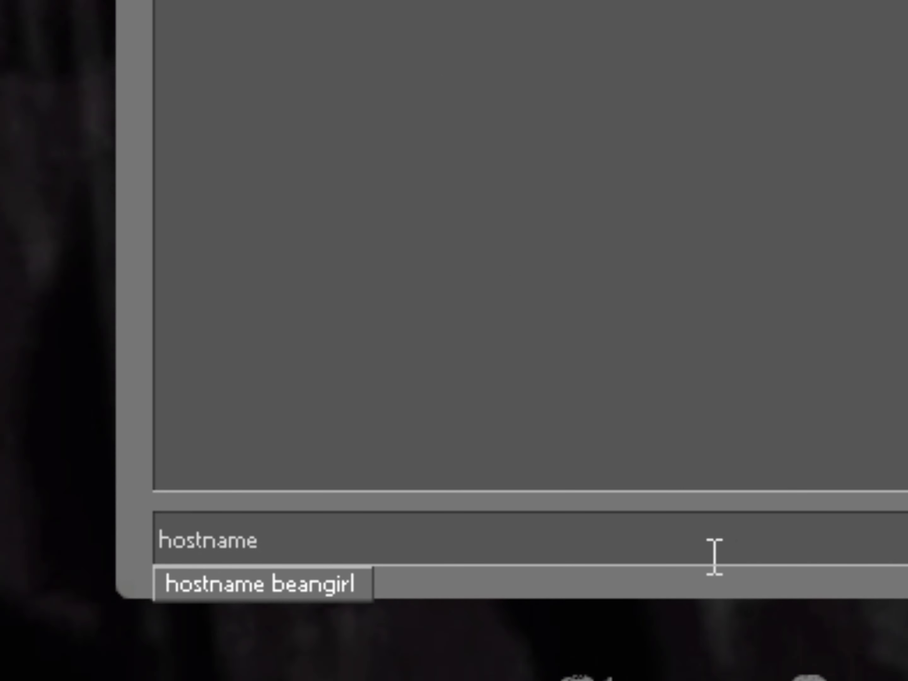
{"action": "type", "text": "eogameslol\""}
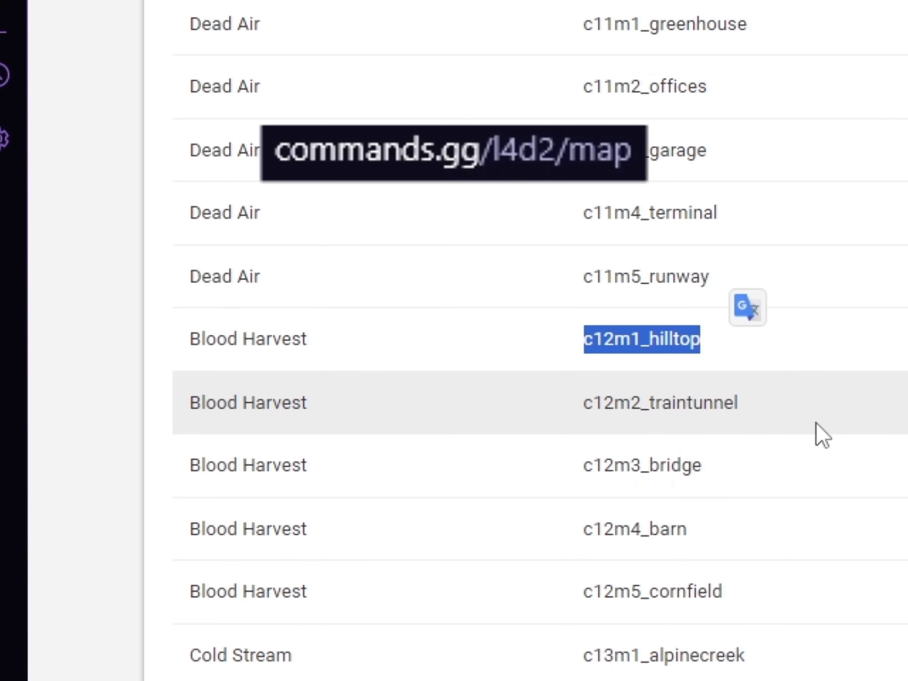
{"action": "scroll", "coordinate": [872, 366], "scroll_direction": "up", "scroll_amount": 10}
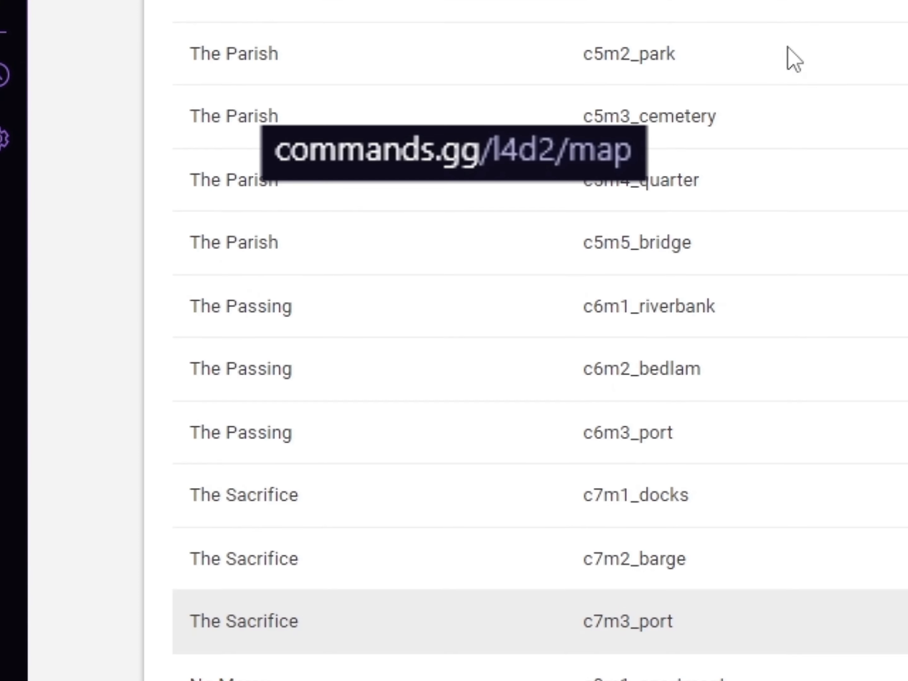
{"action": "scroll", "coordinate": [793, 59], "scroll_direction": "up", "scroll_amount": 15}
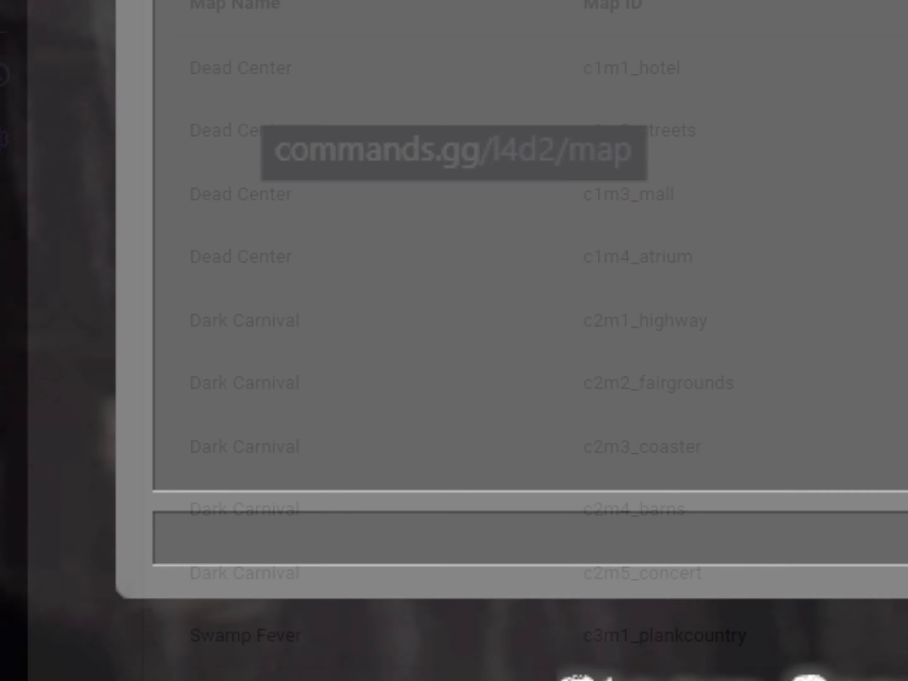
- Correct the map command and start recording a demo with the record command
{"action": "type", "text": "mpa"}
{"action": "key", "text": "BackSpace"}
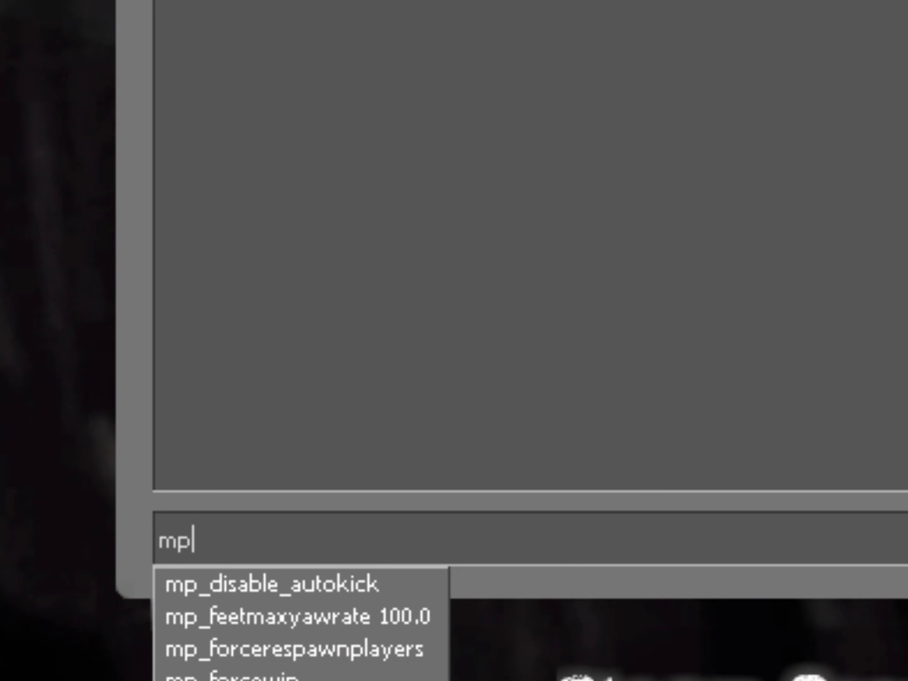
{"action": "key", "text": "BackSpace"}
{"action": "type", "text": "ap"}
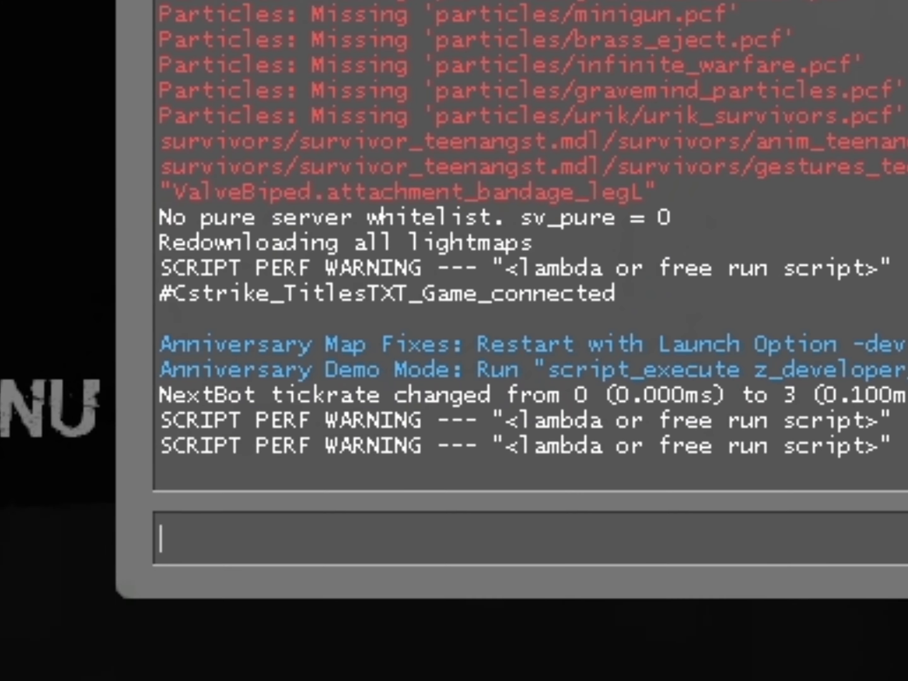
{"action": "type", "text": "record 1"}
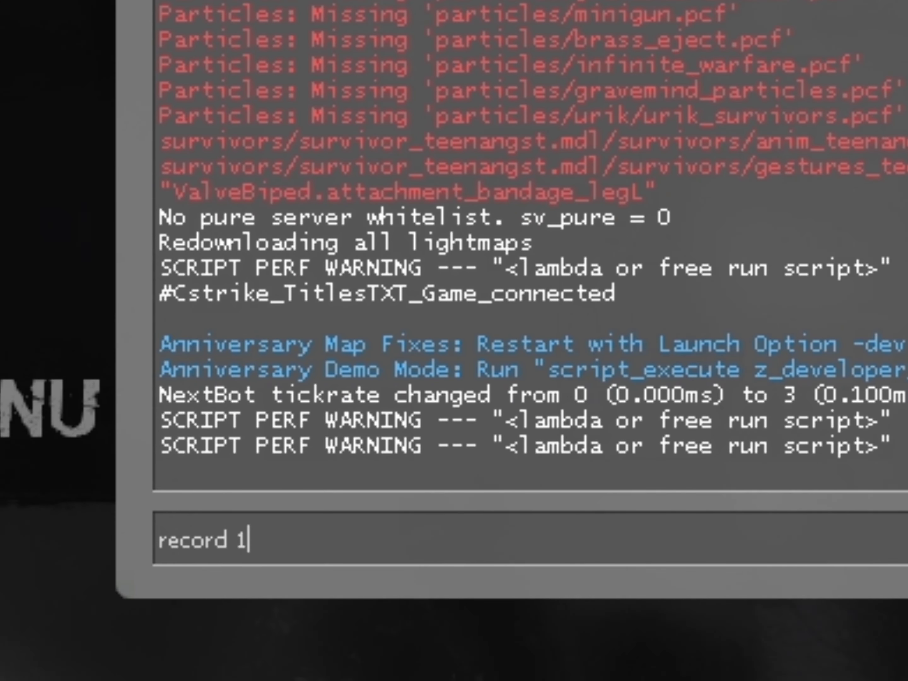
{"action": "key", "text": "Return"}
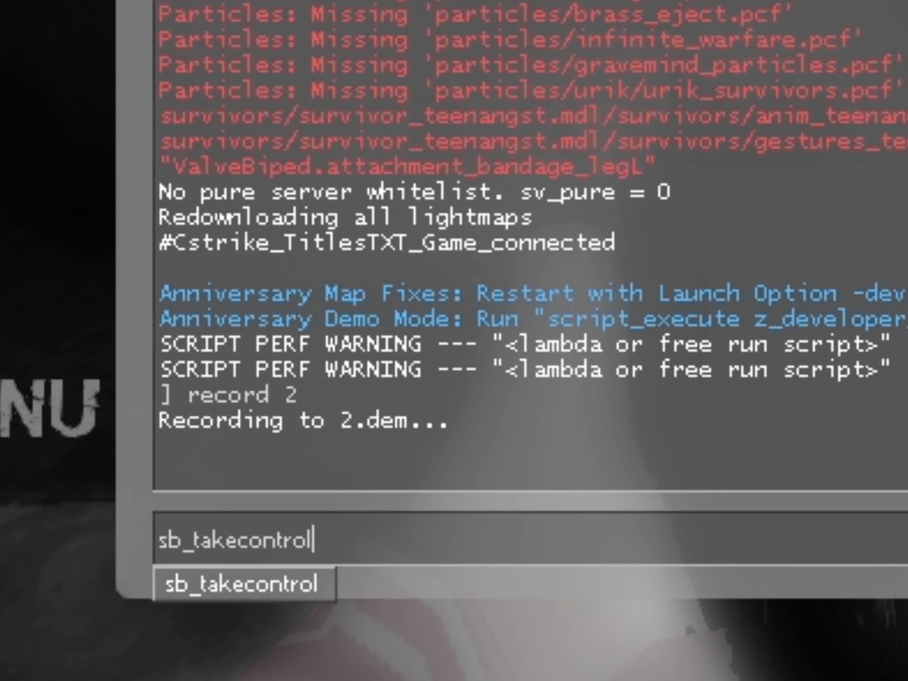
- Take control of Zoey and play in-game while the demo records
{"action": "type", "text": "z"}
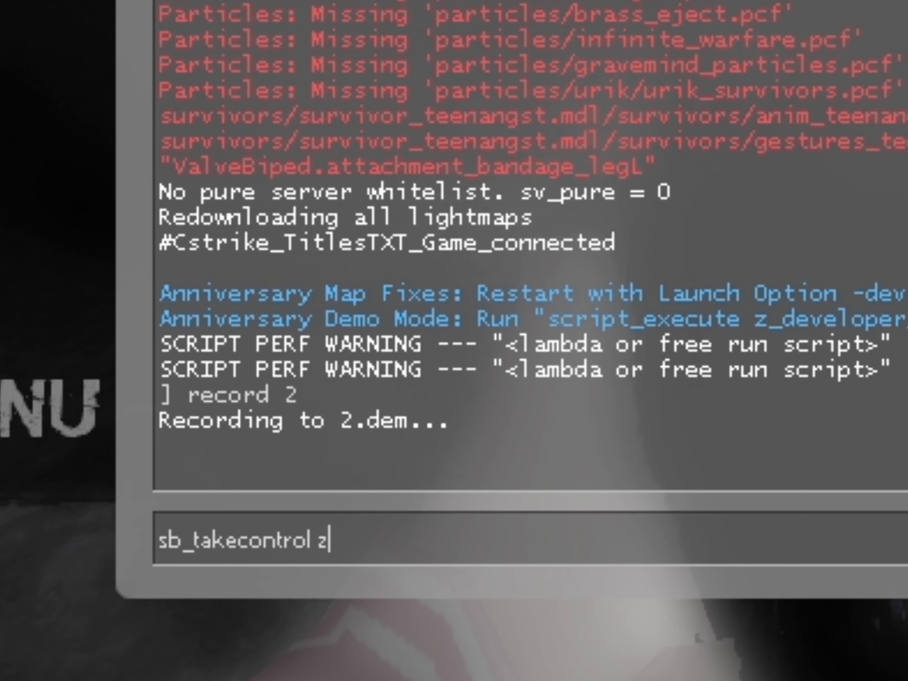
{"action": "type", "text": "oey"}
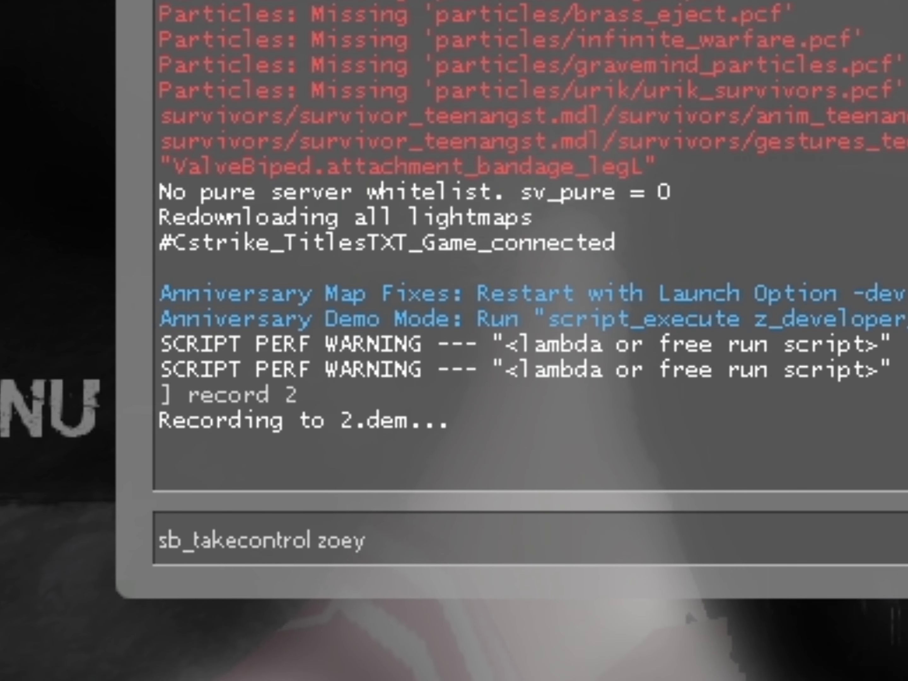
{"action": "key", "text": "Return"}
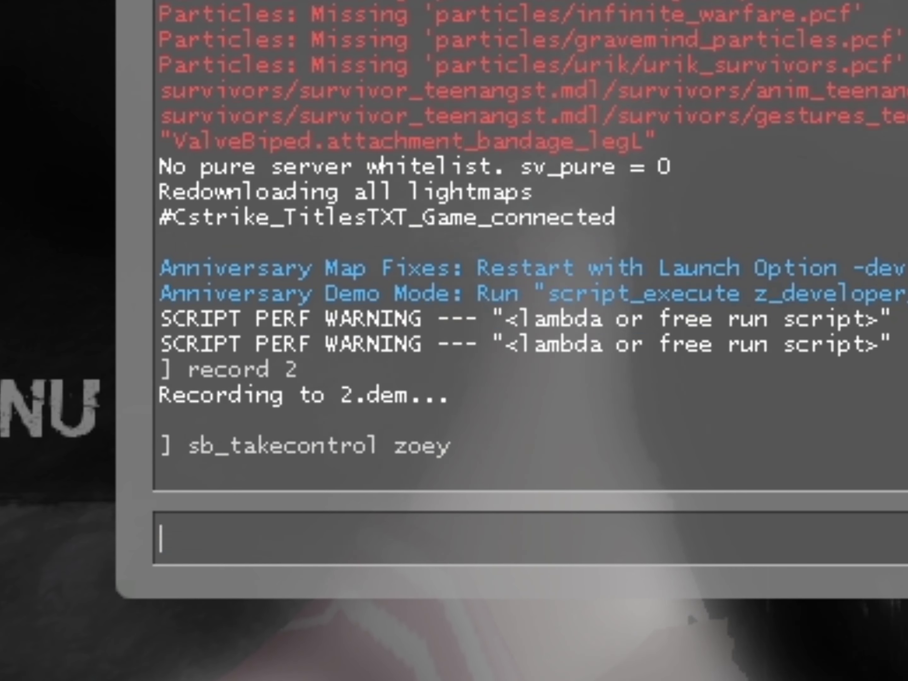
{"action": "key", "text": "grave"}
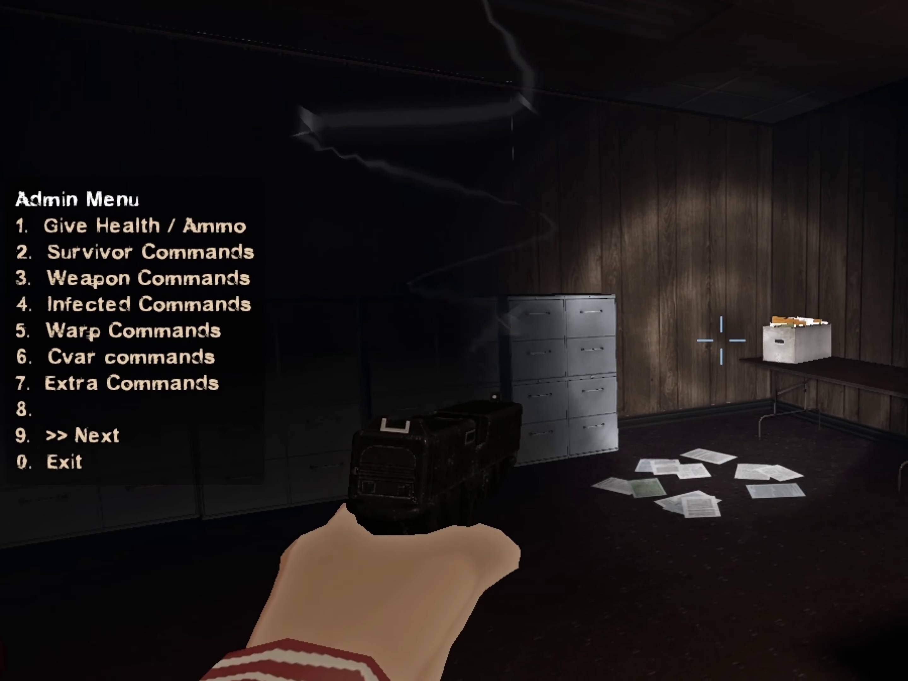
{"action": "key", "text": "3"}
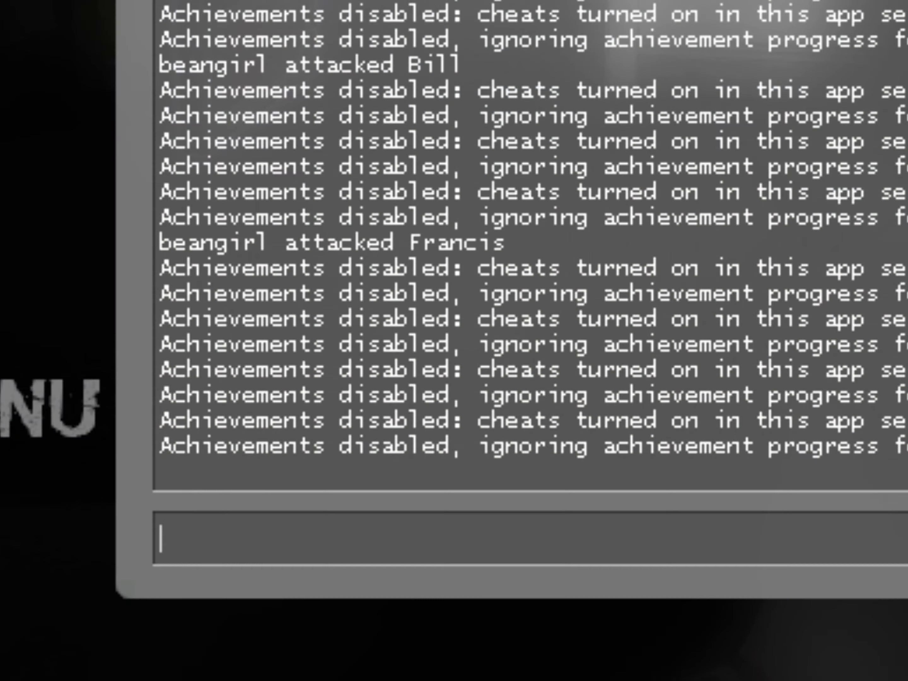
- Stop the demo recording with the stop command
{"action": "type", "text": "stop"}
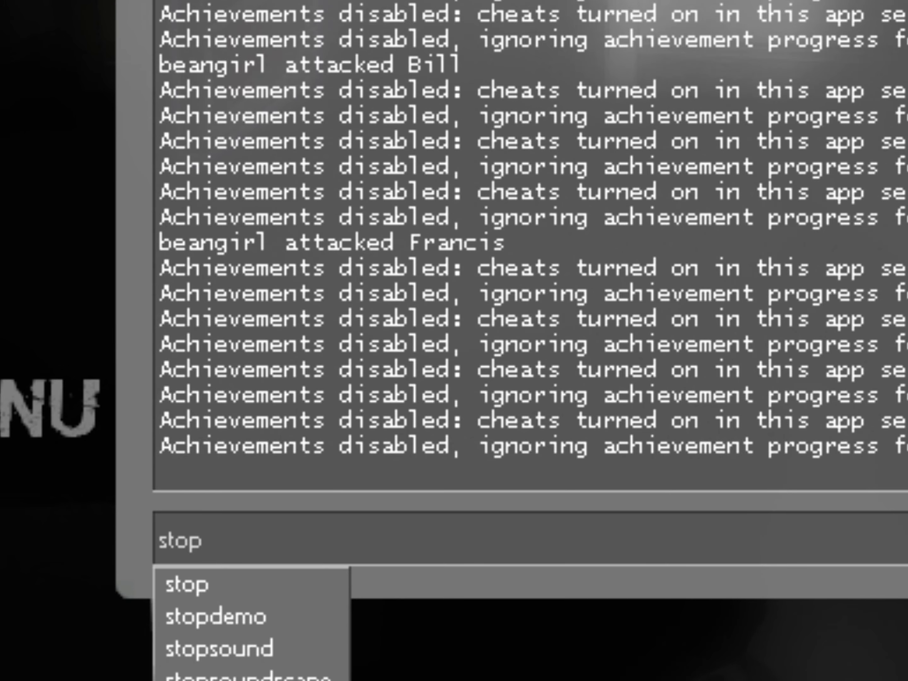
{"action": "key", "text": "Return"}
{"action": "key", "text": "grave"}
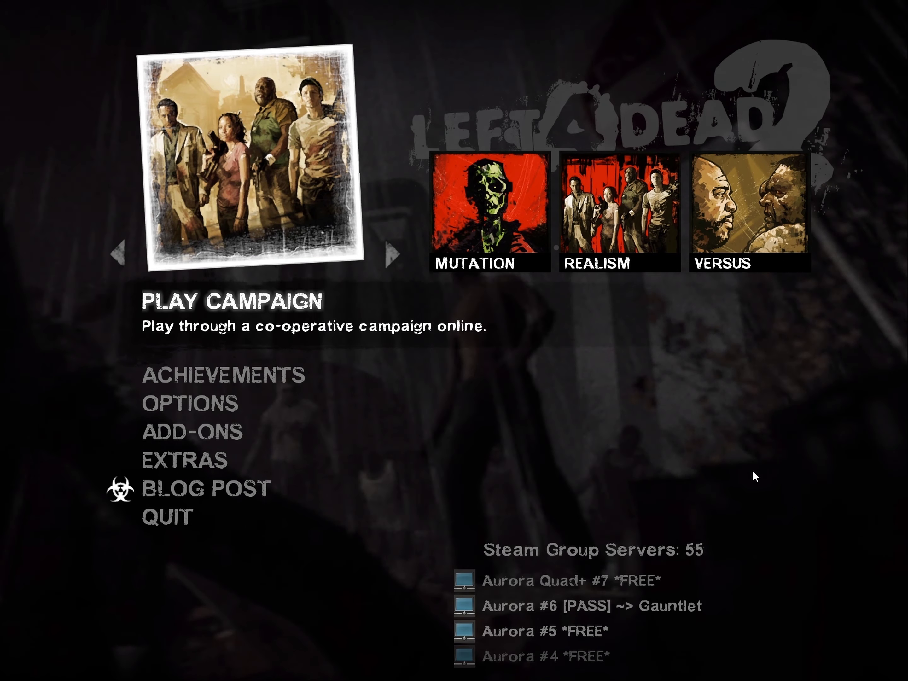
- Open Demo Playback and browse the demo file list for 2.dem
{"action": "key", "text": "shift+F2"}
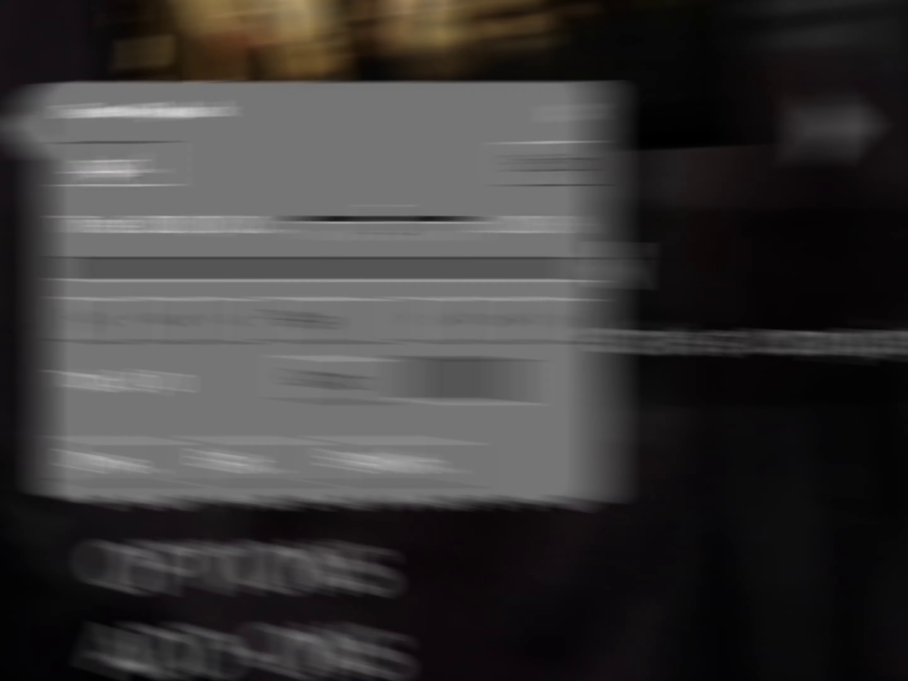
{"action": "left_click", "coordinate": [181, 162]}
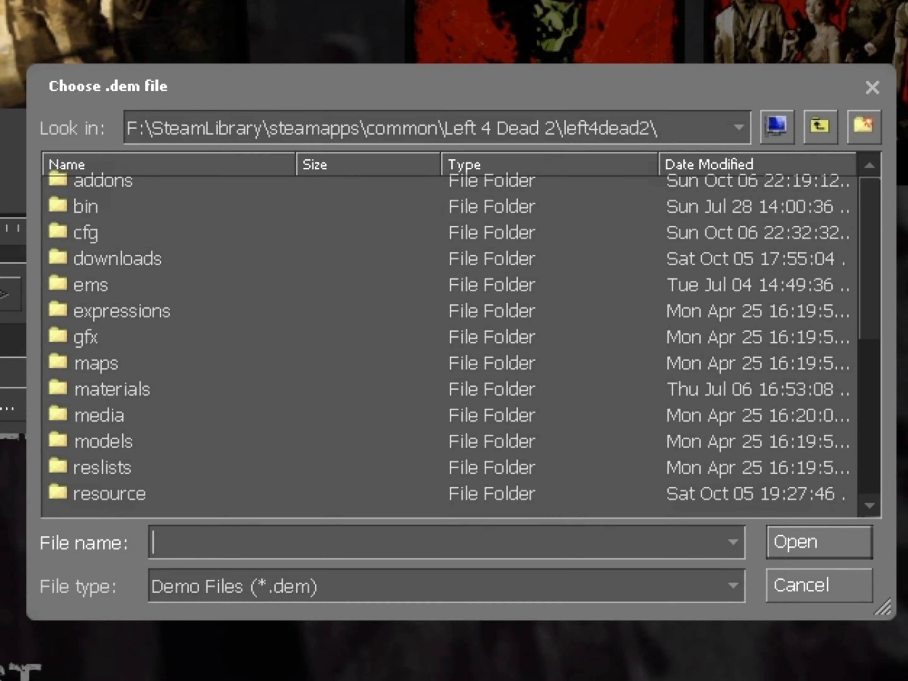
{"action": "scroll", "coordinate": [178, 388], "scroll_direction": "down", "scroll_amount": 3}
{"action": "scroll", "coordinate": [173, 391], "scroll_direction": "down", "scroll_amount": 1}
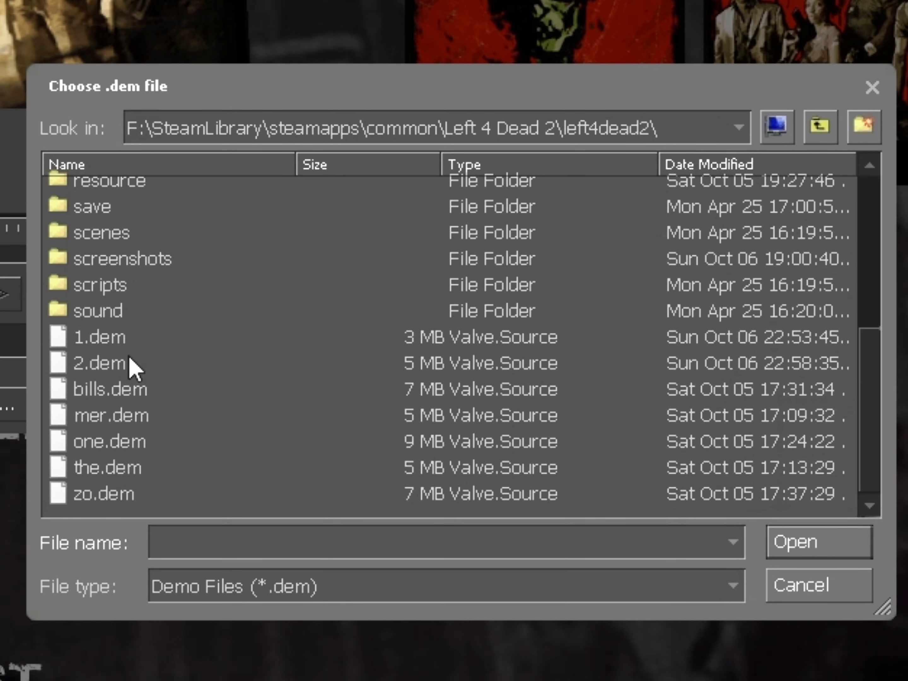
- Load 2.dem from the file chooser and let it play back
{"action": "double_click", "coordinate": [132, 365]}
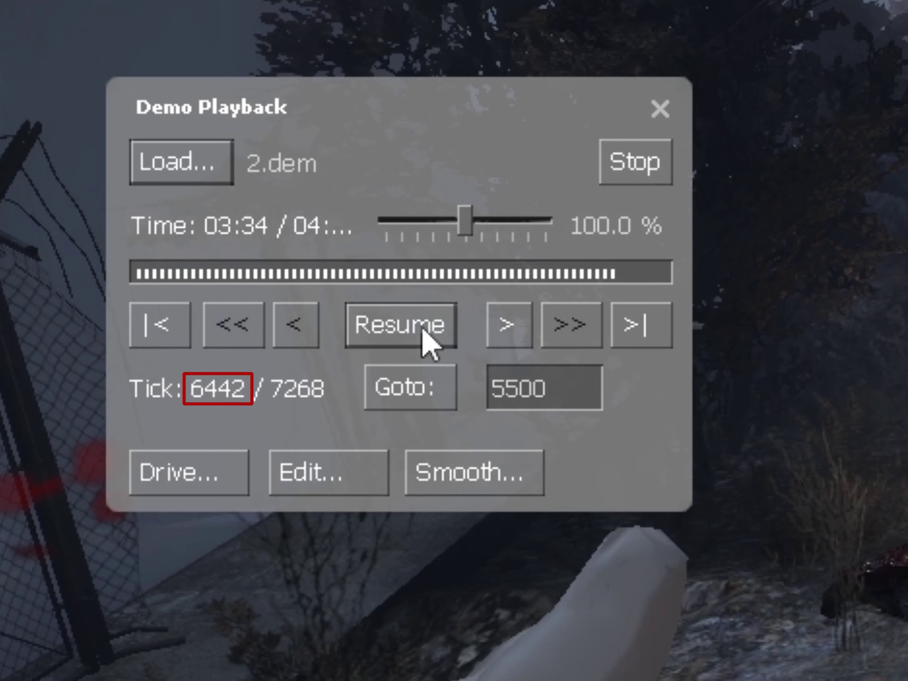
- Add a PlayCommands action at tick 5960 running 'host_framerate 600;startmovie pov'
{"action": "left_click", "coordinate": [408, 388]}
{"action": "left_click", "coordinate": [319, 482]}
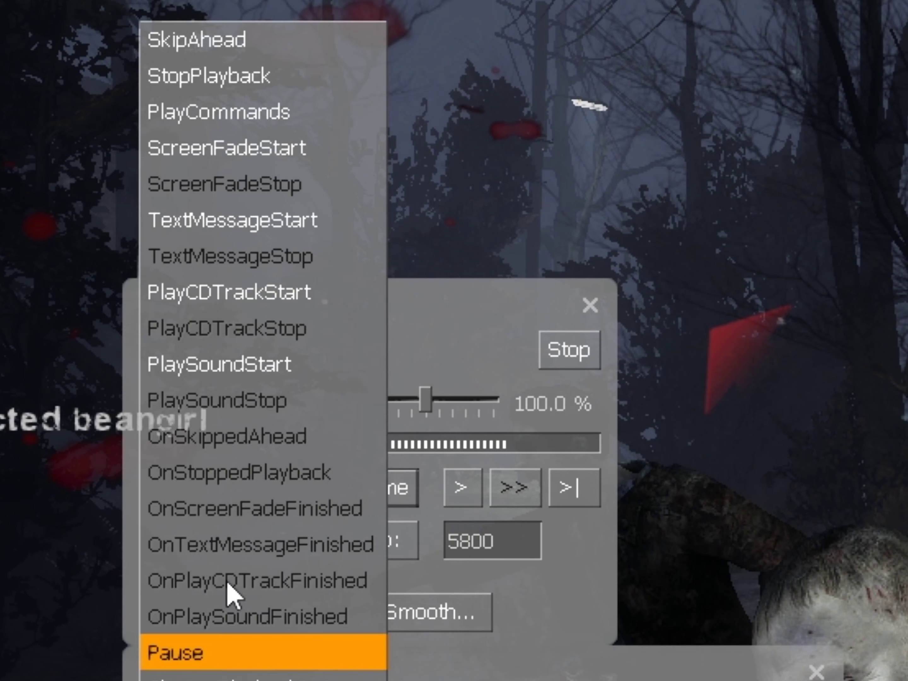
{"action": "left_click", "coordinate": [243, 115]}
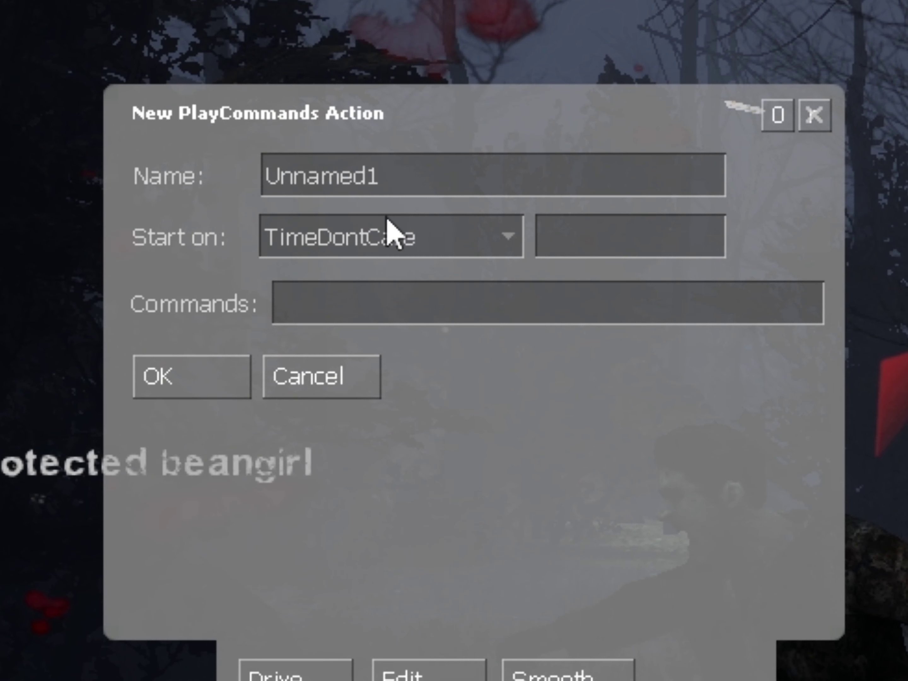
{"action": "left_click", "coordinate": [385, 230]}
{"action": "left_click", "coordinate": [367, 312]}
{"action": "left_click", "coordinate": [627, 239]}
{"action": "type", "text": "5960"}
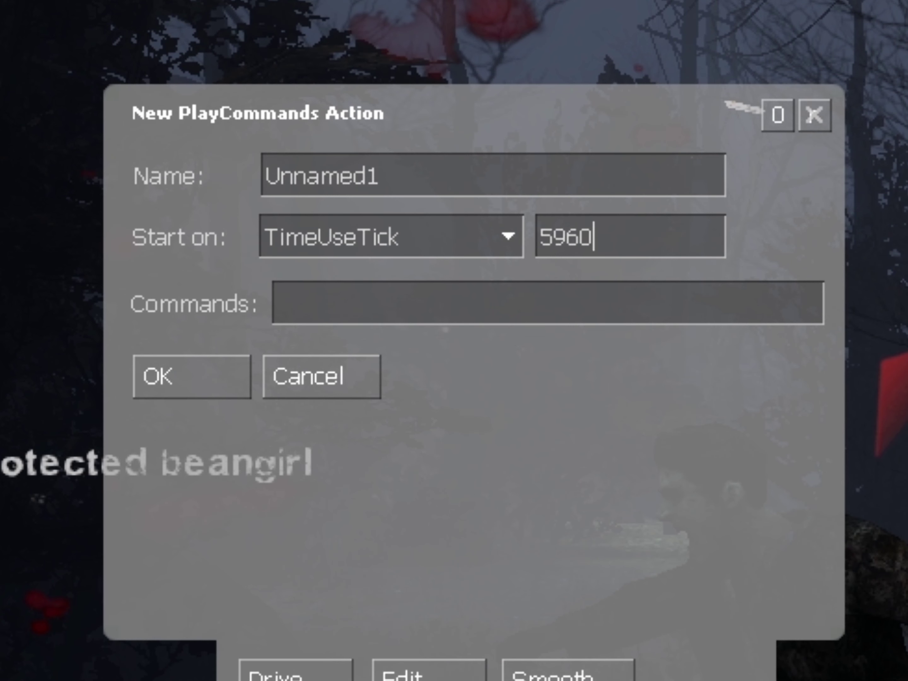
{"action": "type", "text": "host_framerate 600;startmovie name"}
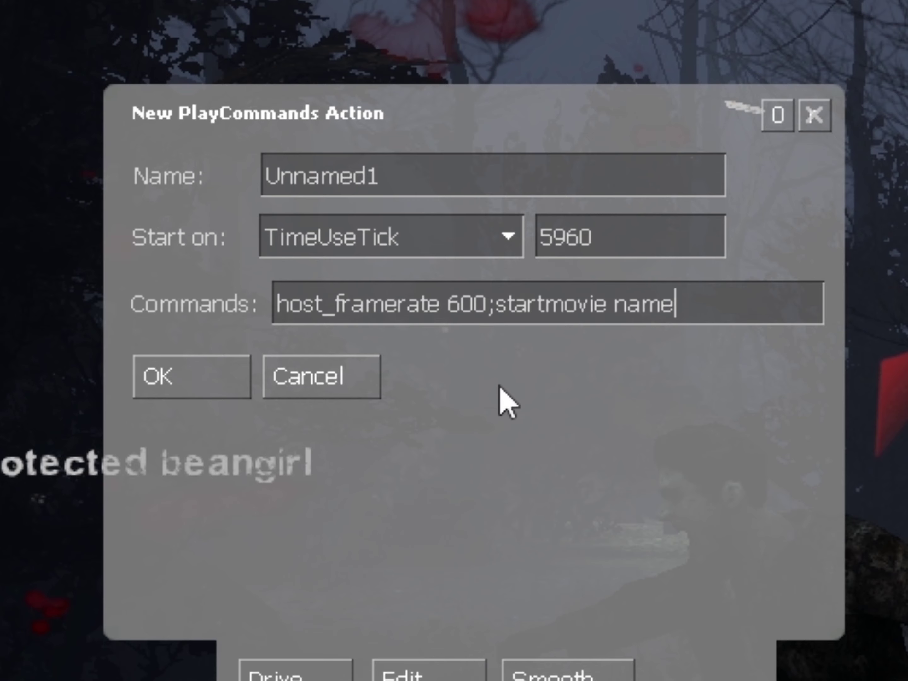
{"action": "key", "text": "ctrl+shift+Left"}
{"action": "type", "text": "pov"}
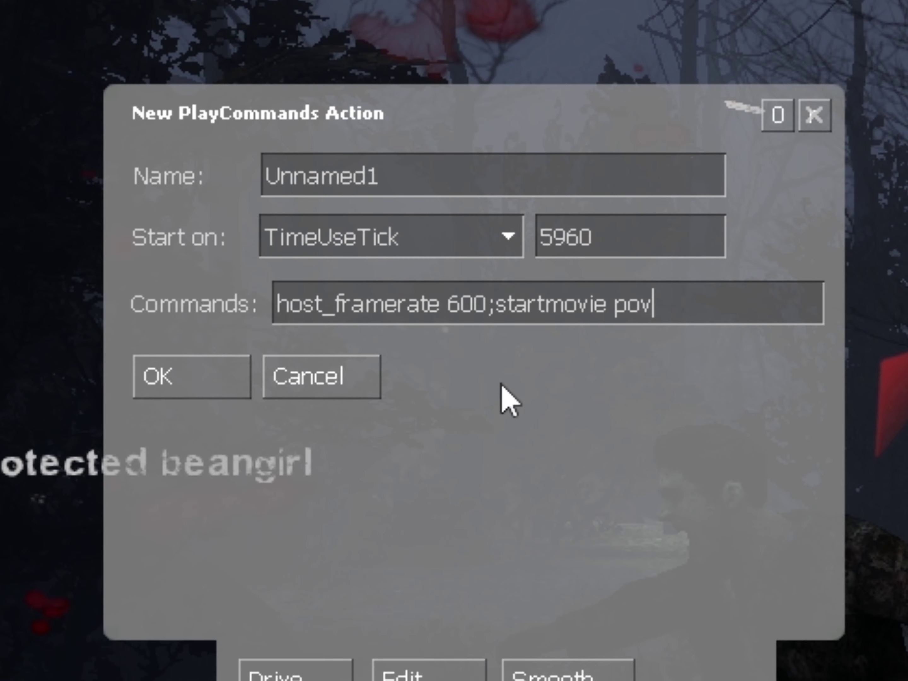
{"action": "left_click", "coordinate": [192, 376]}
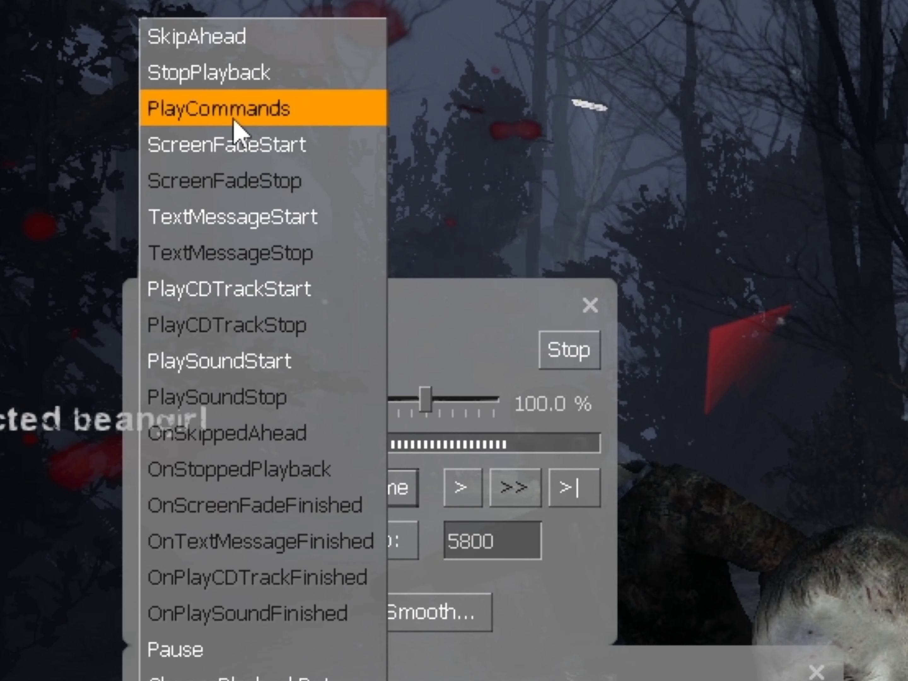
- Add a PlayCommands action at tick 6565 running endmovie, and slow playback to 2.4 %
{"action": "left_click", "coordinate": [235, 117]}
{"action": "type", "text": "6565"}
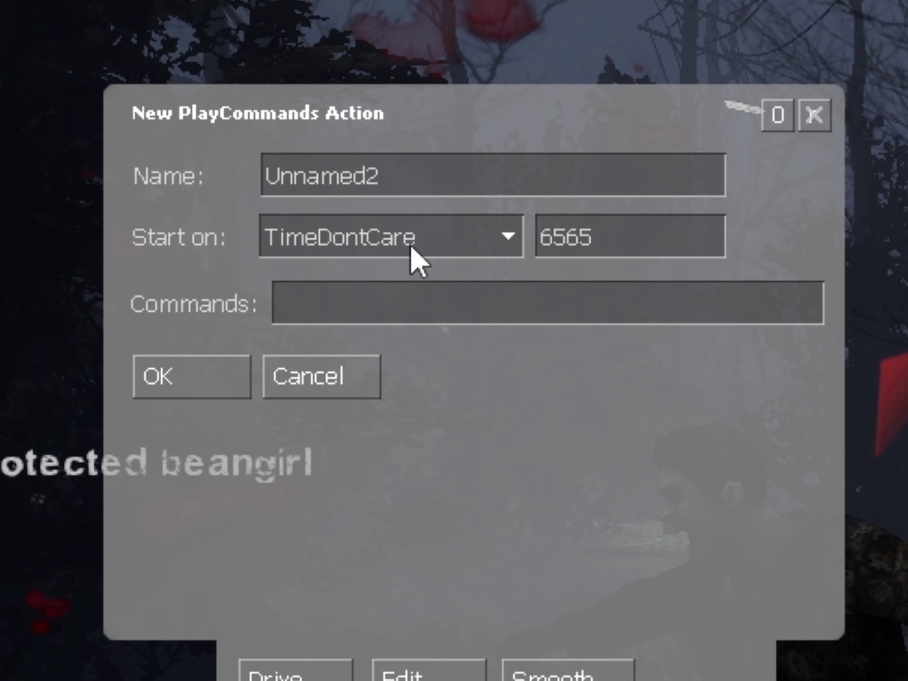
{"action": "left_click", "coordinate": [412, 248]}
{"action": "left_click", "coordinate": [393, 308]}
{"action": "left_click", "coordinate": [392, 314]}
{"action": "type", "text": "endmovie"}
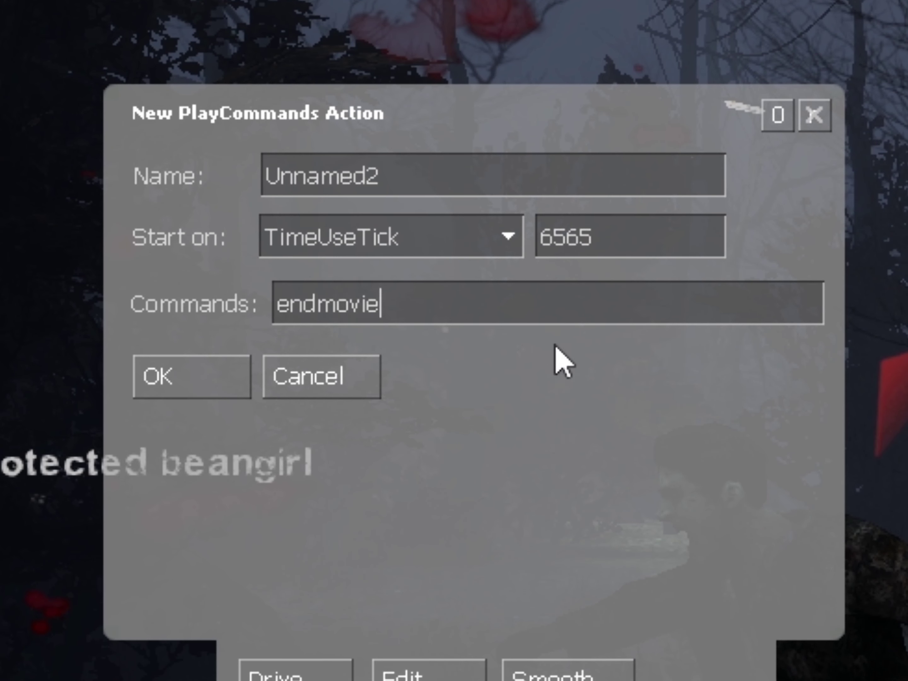
{"action": "left_click", "coordinate": [193, 379]}
{"action": "left_click_drag", "start_coordinate": [399, 229], "coordinate": [390, 223]}
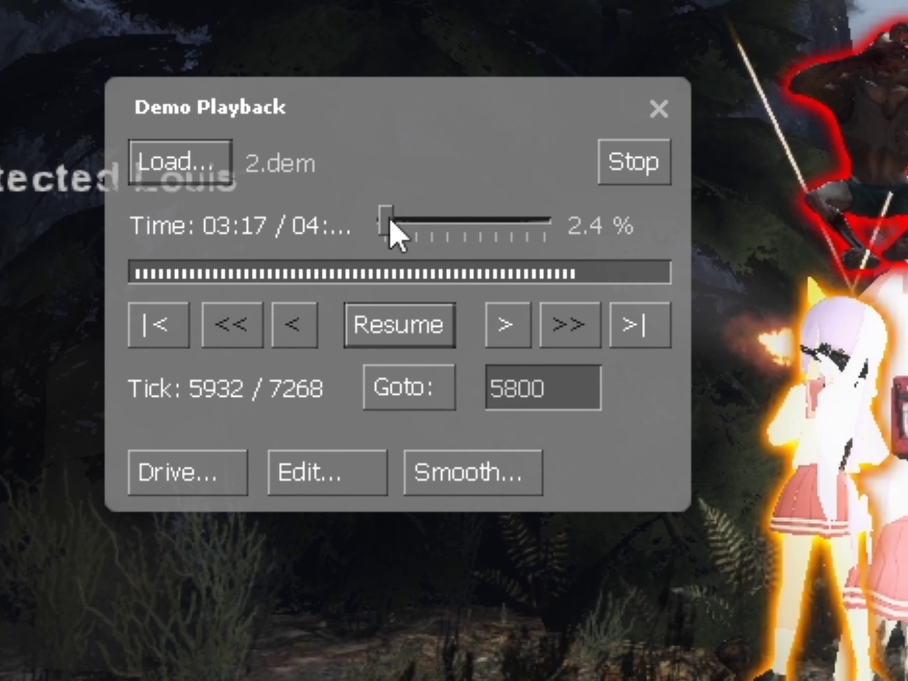
- Jump demo playback back to tick 5800
{"action": "left_click", "coordinate": [410, 388]}
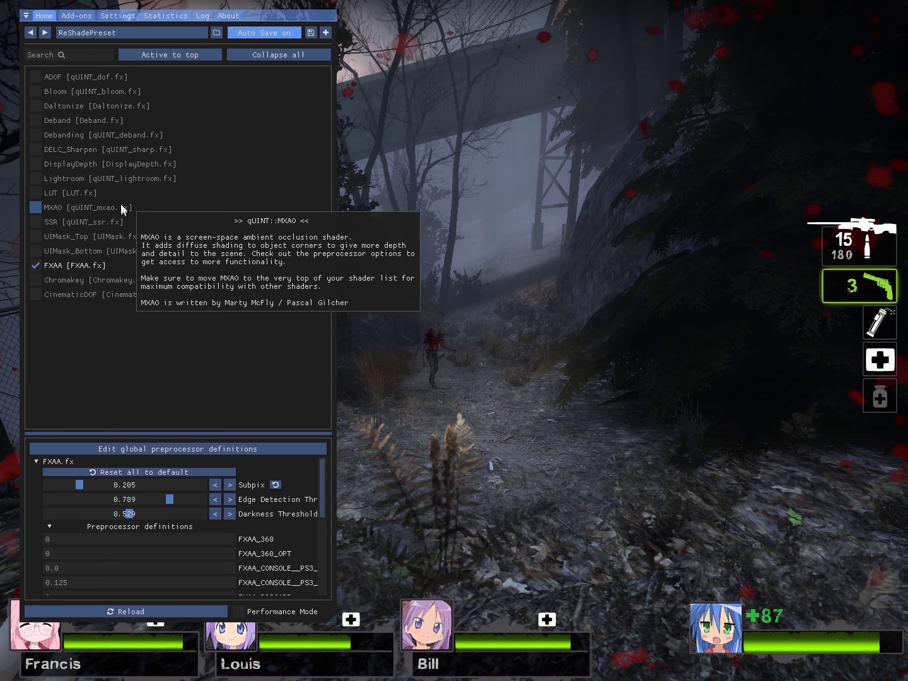
- Preview ReShade's DisplayDepth and Chromakey effects, then switch both off again
{"action": "left_click", "coordinate": [109, 166]}
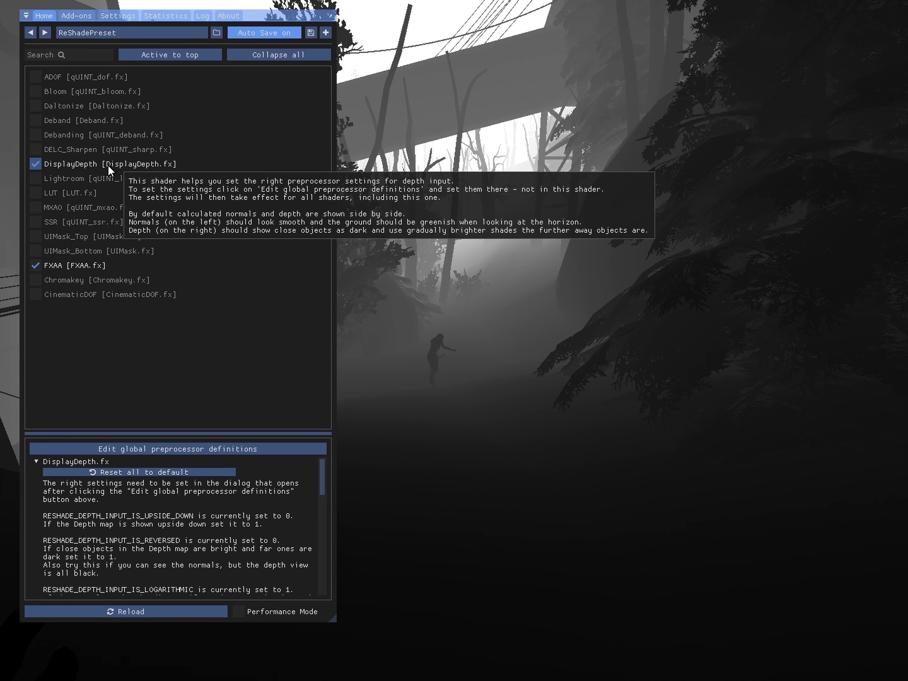
{"action": "left_click", "coordinate": [108, 165]}
{"action": "left_click", "coordinate": [88, 281]}
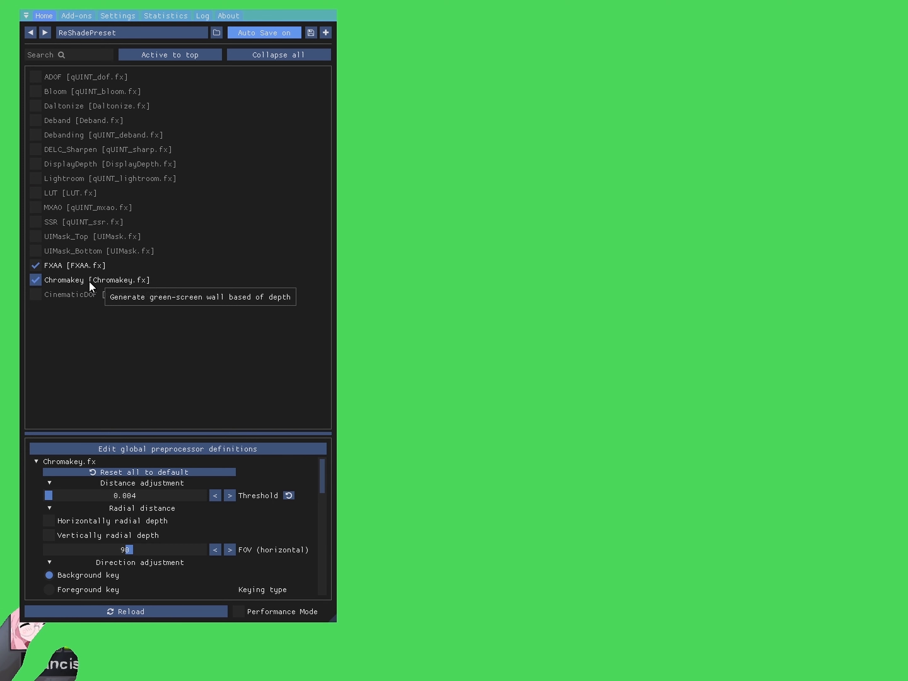
{"action": "left_click", "coordinate": [89, 281]}
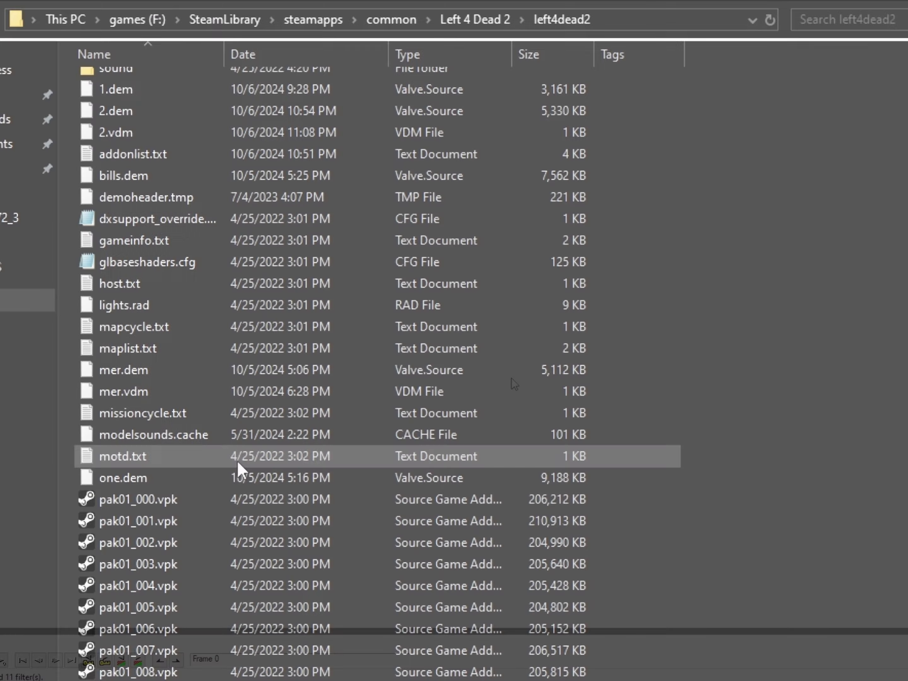
- Open the recorded pov0000.tga frame sequence in VirtualDub2
{"action": "scroll", "coordinate": [241, 458], "scroll_direction": "down", "scroll_amount": 20}
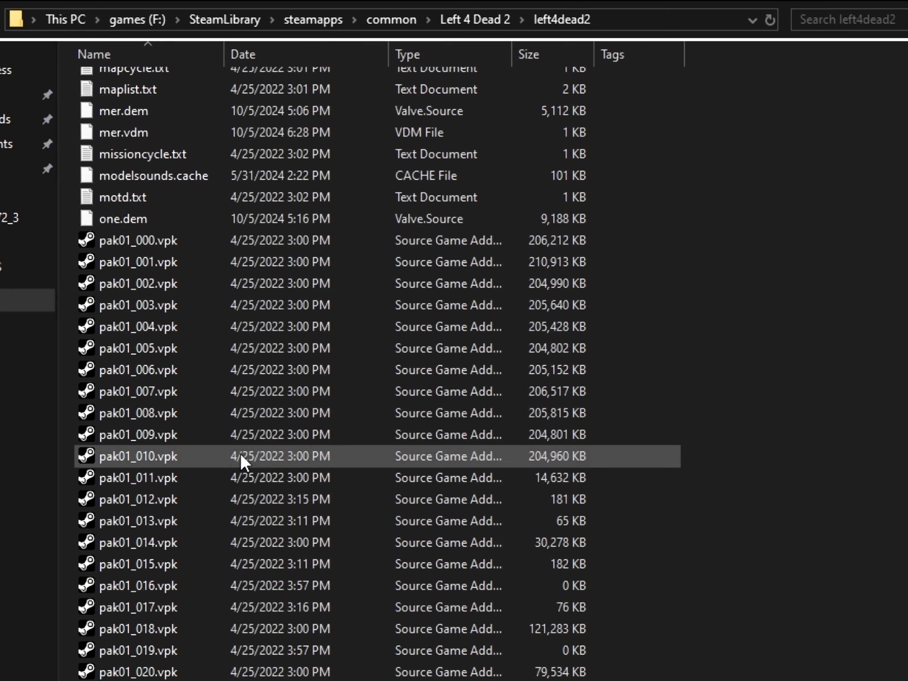
{"action": "scroll", "coordinate": [241, 458], "scroll_direction": "up", "scroll_amount": 3}
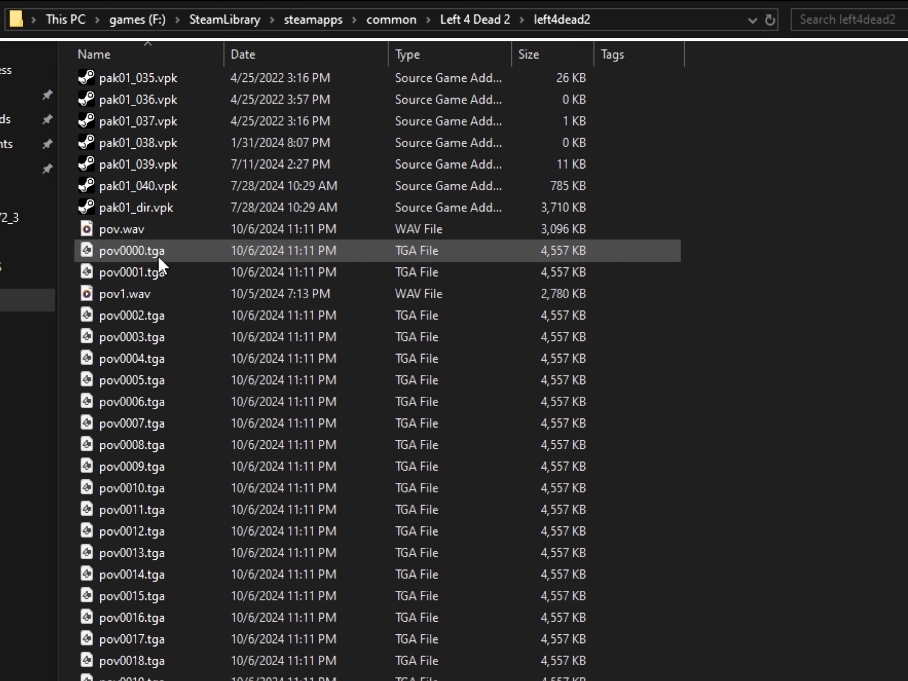
{"action": "left_click", "coordinate": [140, 256]}
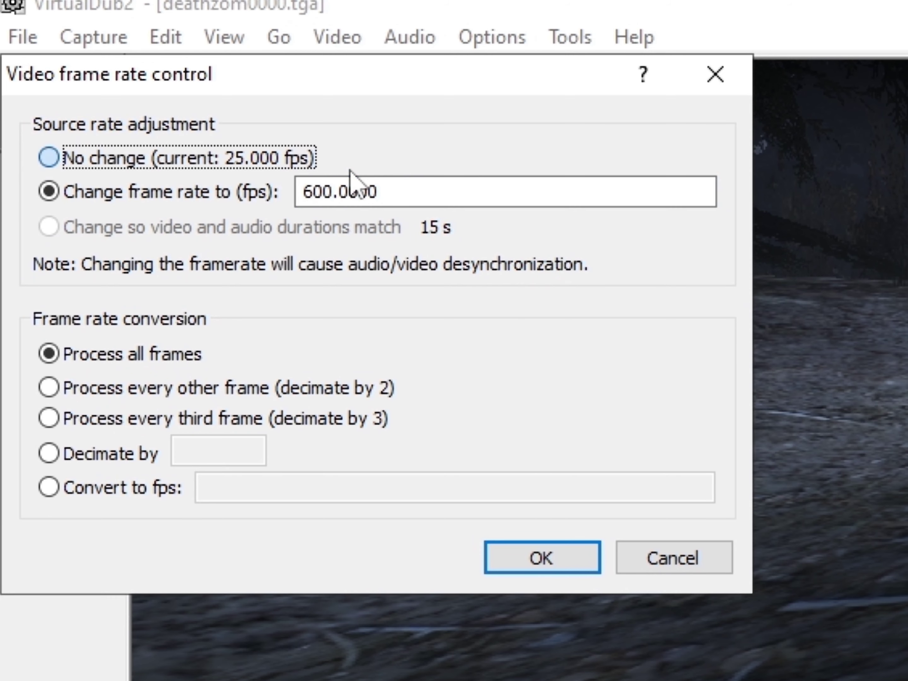
- Change the source frame rate to 600 fps
{"action": "left_click", "coordinate": [391, 194]}
{"action": "double_click", "coordinate": [392, 194]}
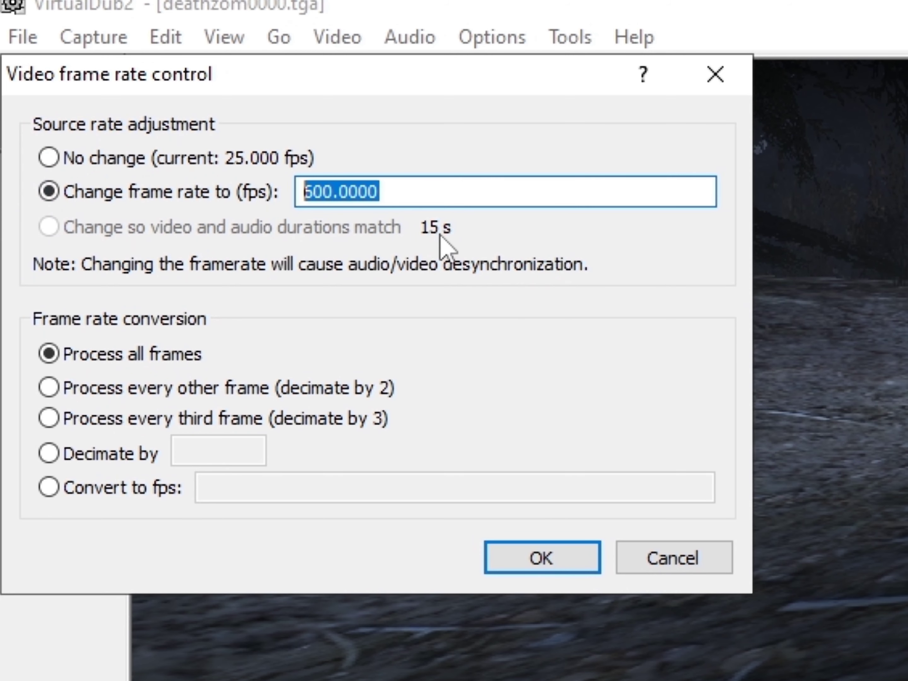
{"action": "type", "text": "600"}
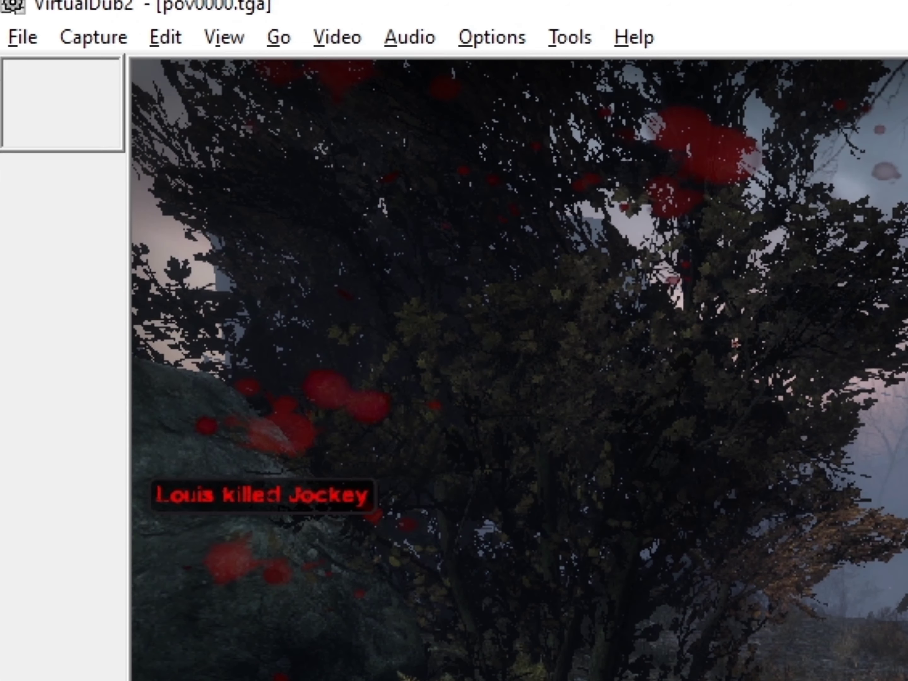
- Choose Lagarith Lossless Codec as the video compression and check its settings
{"action": "key", "text": "ctrl+p"}
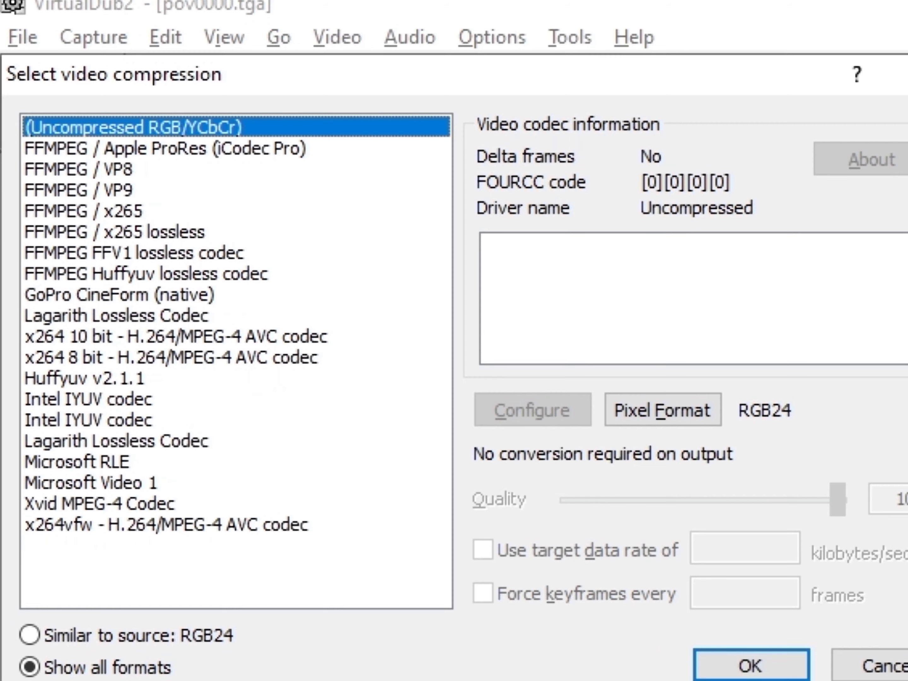
{"action": "left_click", "coordinate": [155, 316]}
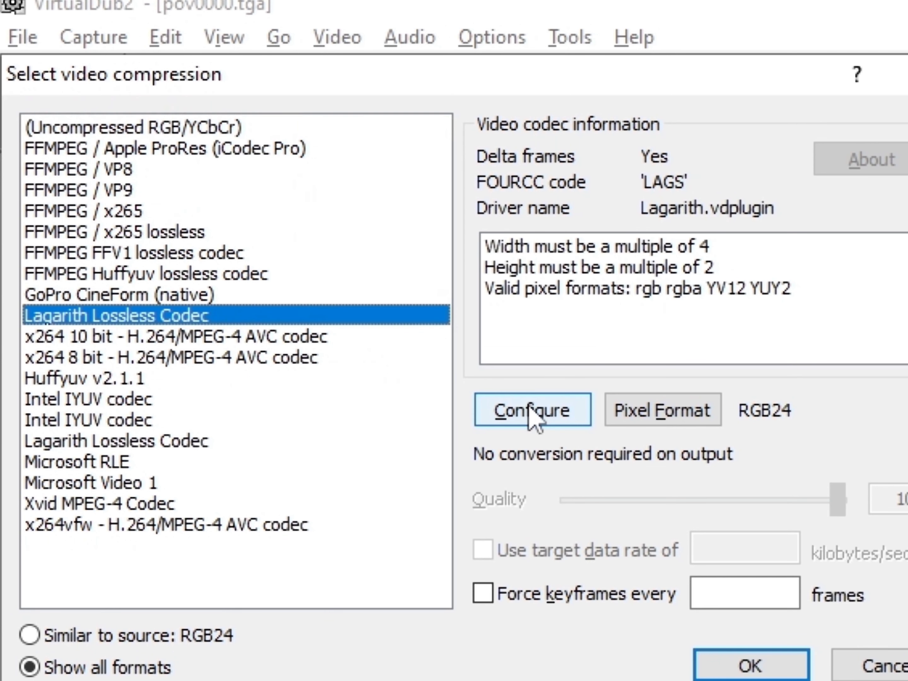
{"action": "left_click", "coordinate": [532, 415]}
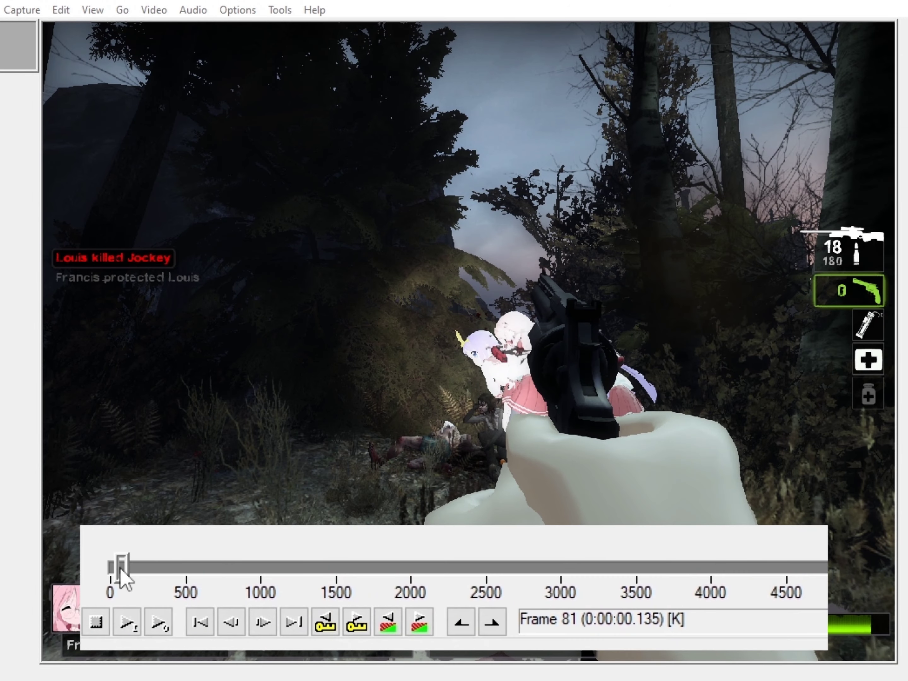
{"action": "left_click_drag", "start_coordinate": [120, 569], "coordinate": [134, 569]}
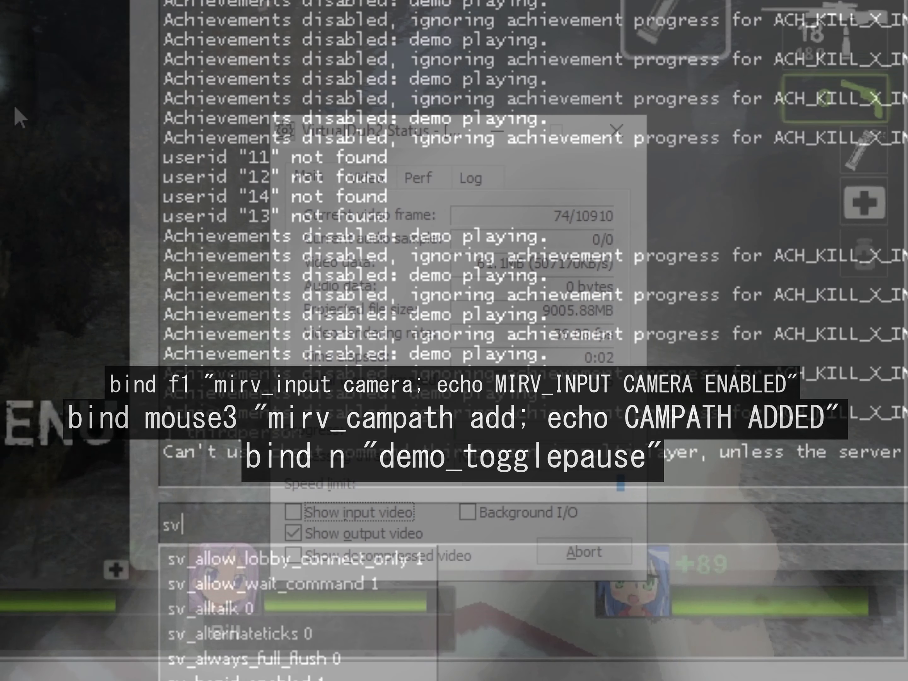
- Query sv_cheats and enter thirdperson in the demo console
{"action": "type", "text": "cheats"}
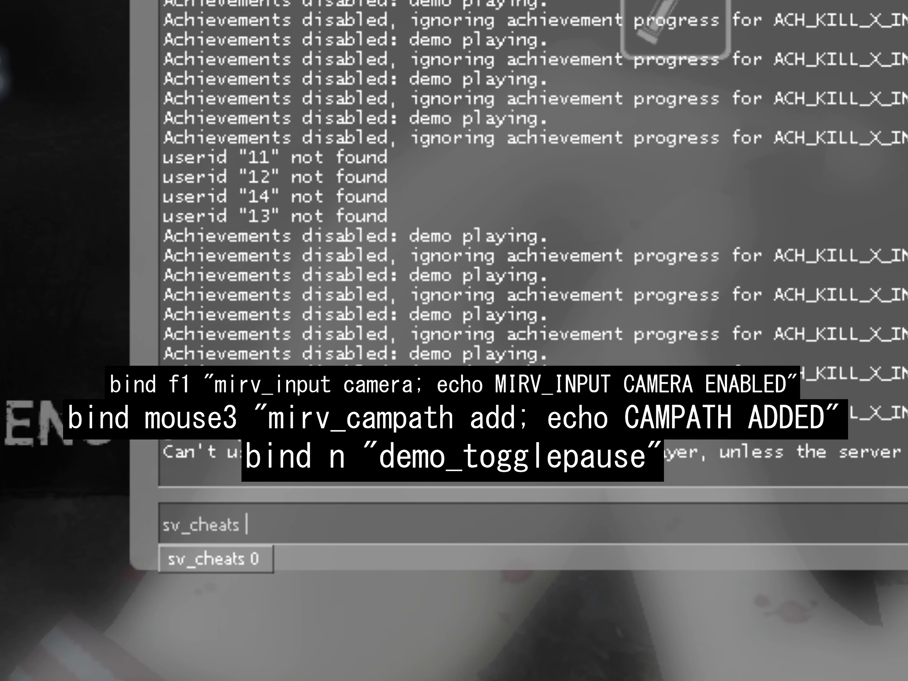
{"action": "key", "text": "Return"}
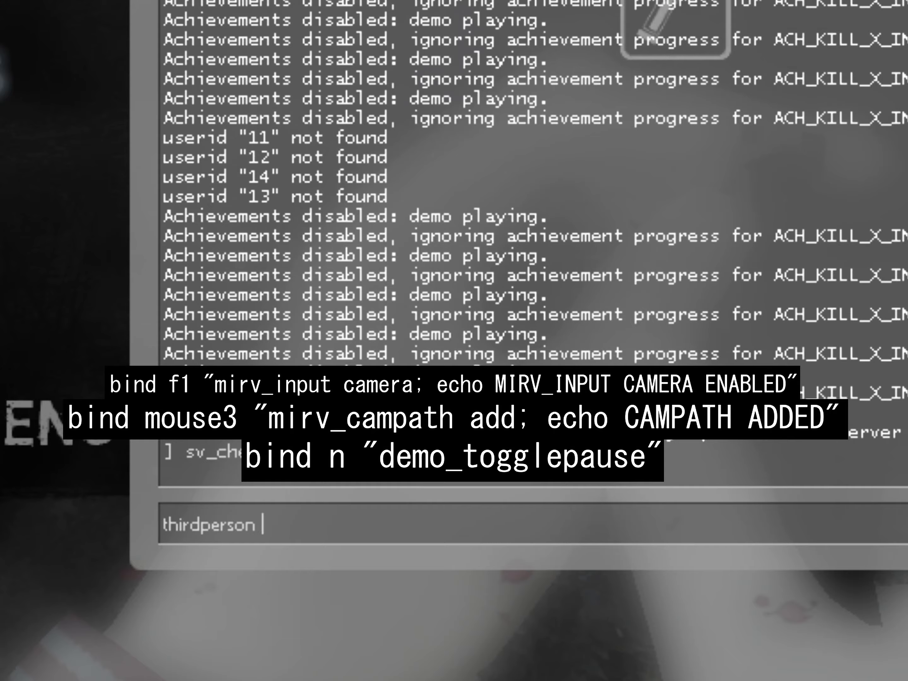
{"action": "type", "text": "thirdperson"}
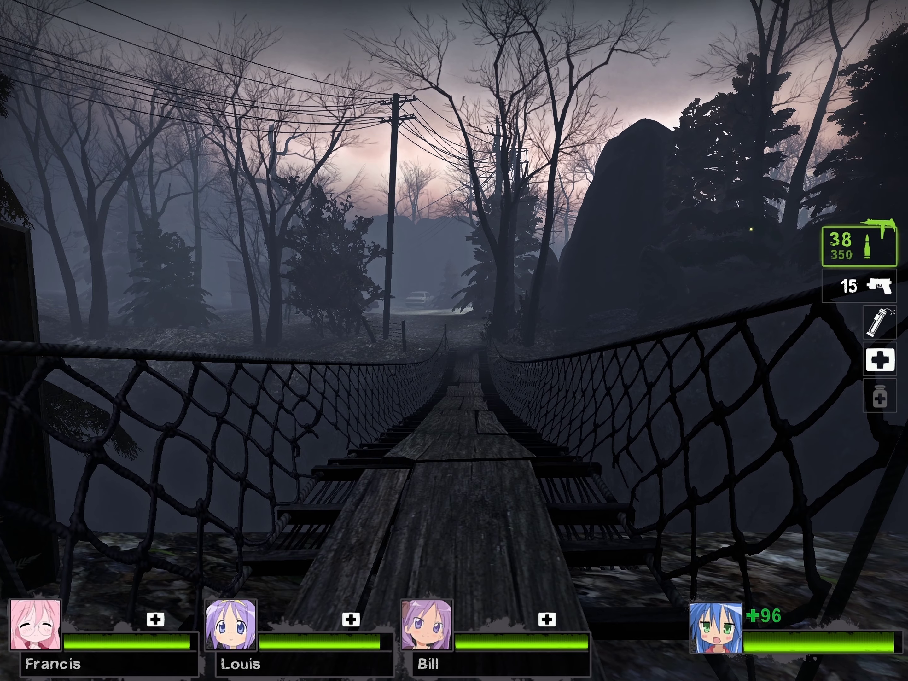
- Move the camera forward and back along the rope bridge
{"action": "key", "text": "w"}
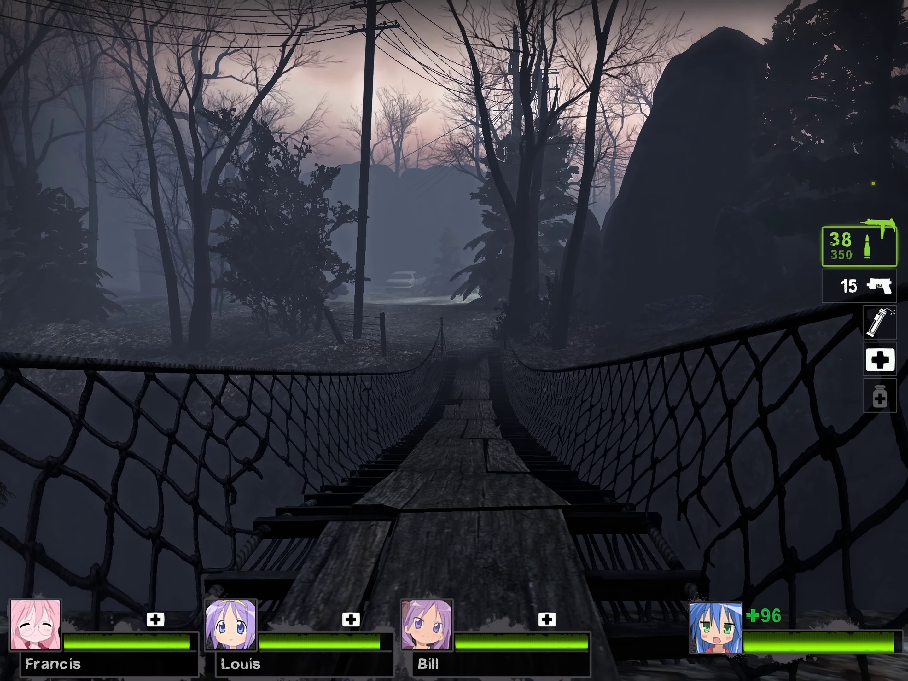
{"action": "key", "text": "w"}
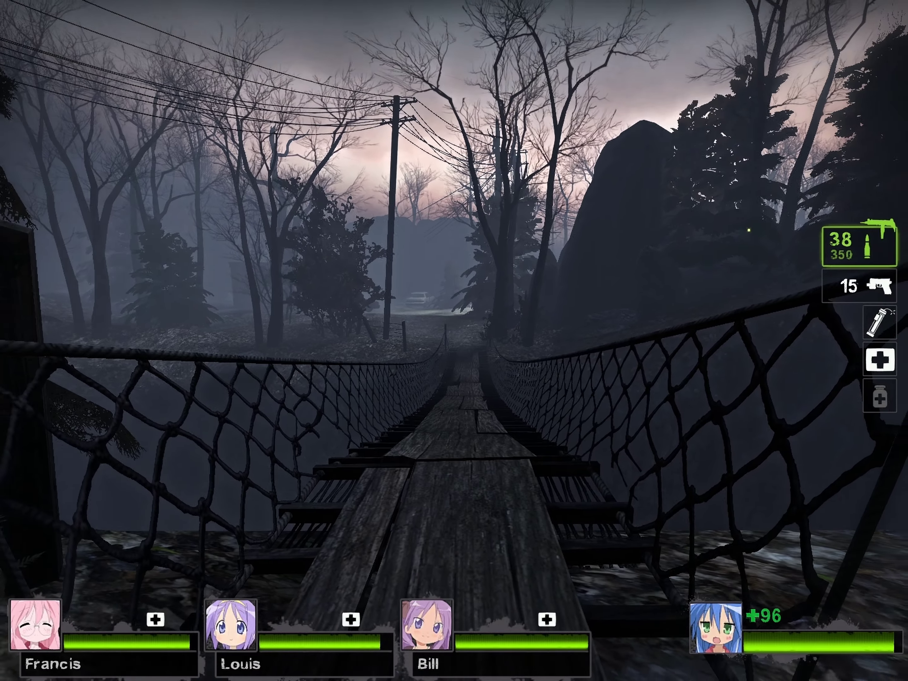
{"action": "key", "text": "w"}
{"action": "key", "text": "w"}
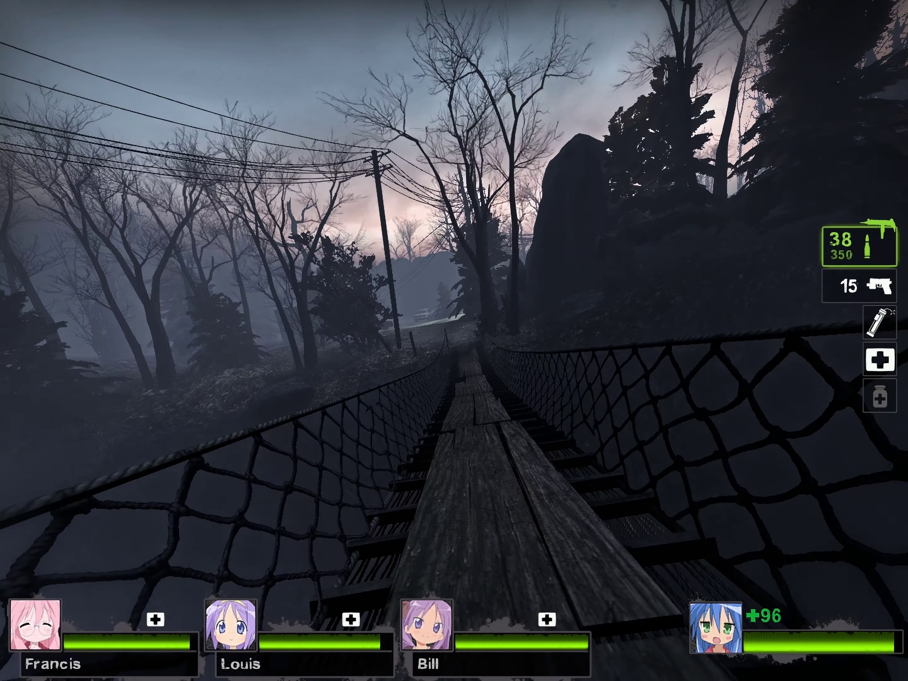
{"action": "key", "text": "s"}
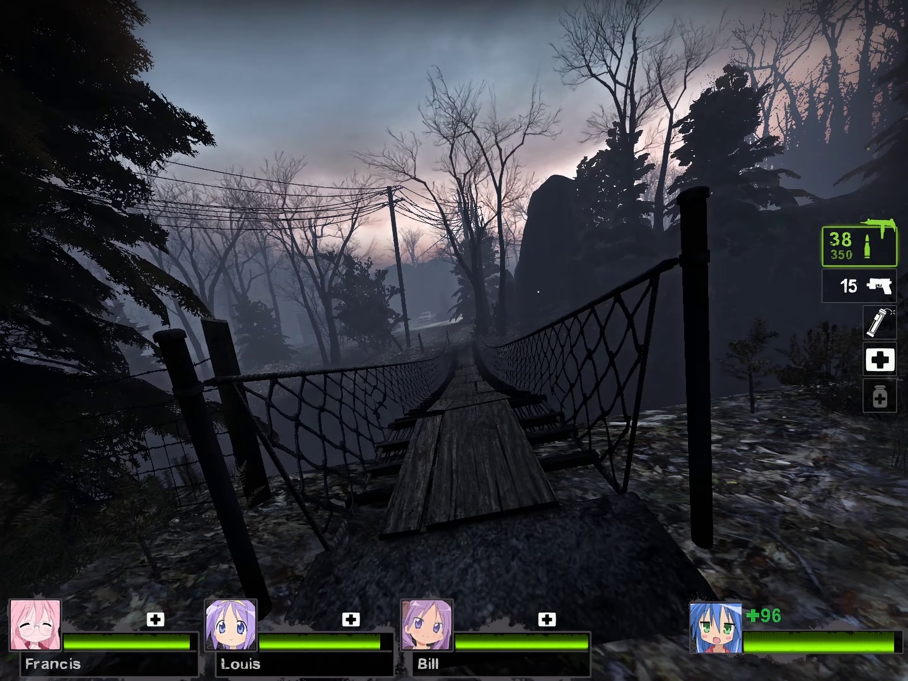
{"action": "key", "text": "w"}
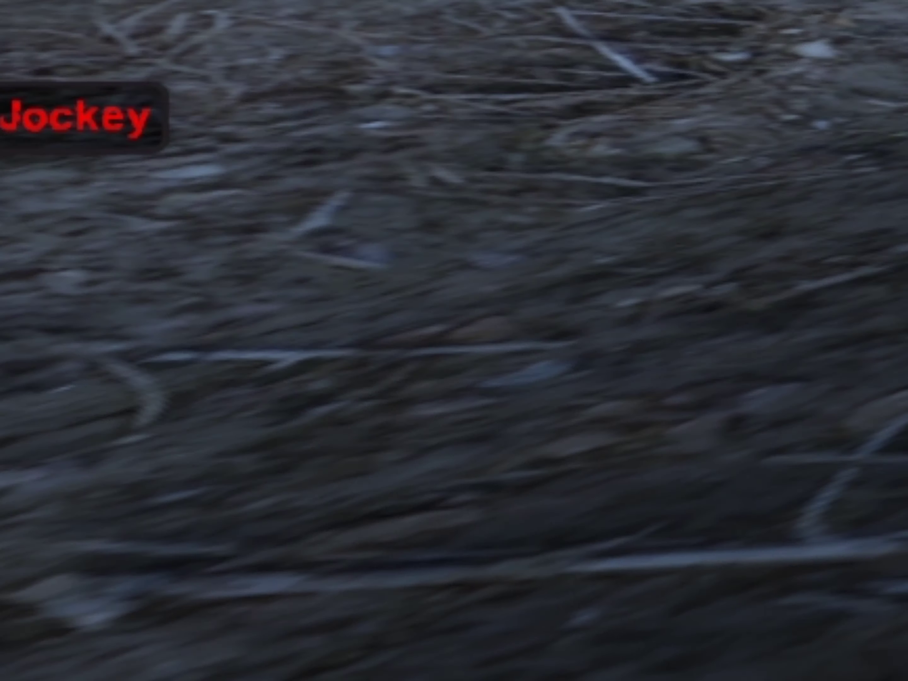
- Open the Demo Playback window for 2.dem with Shift+F2
{"action": "key", "text": "shift+F2"}
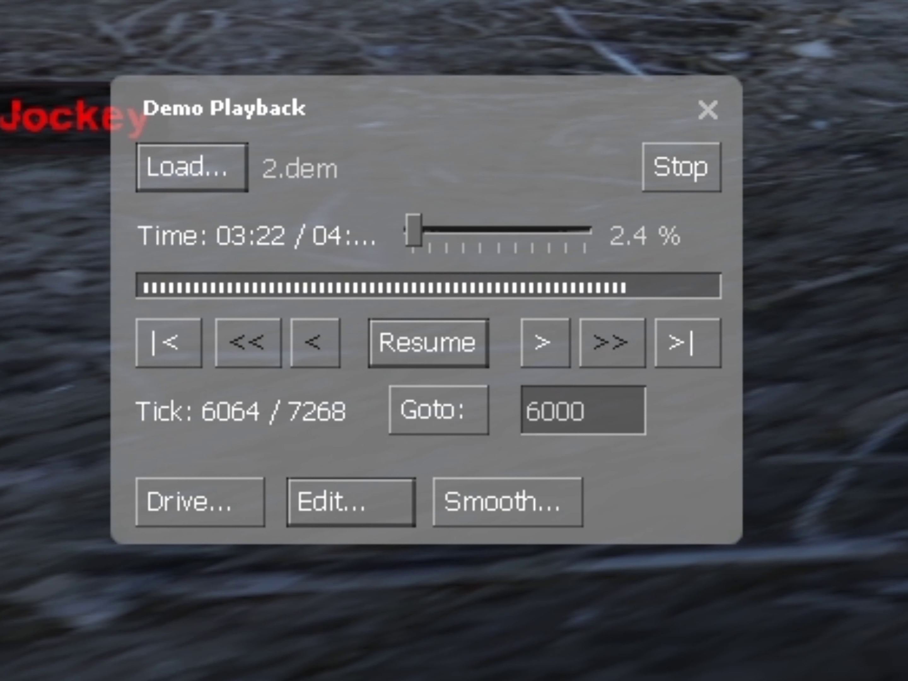